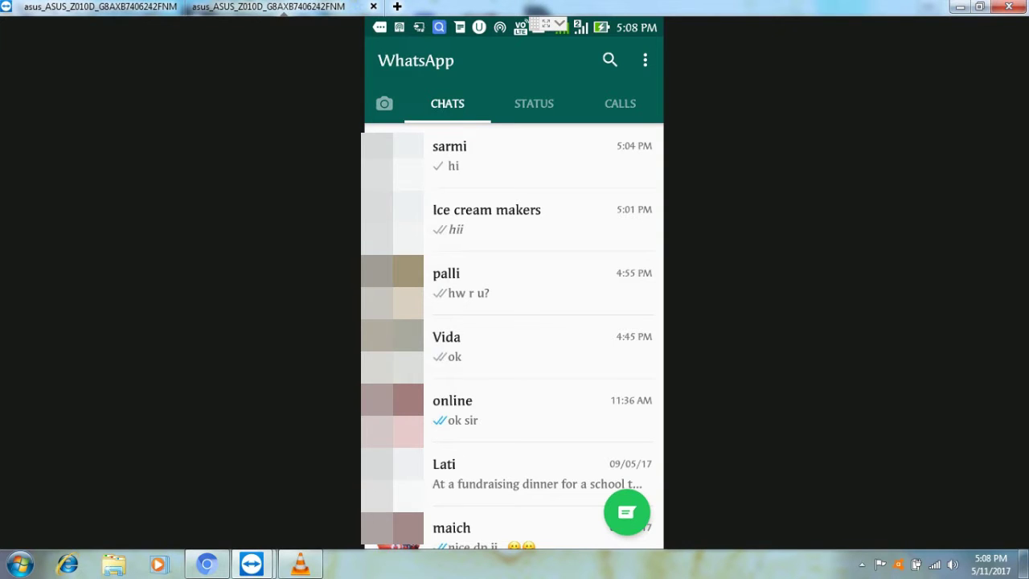
Open the topmost chat in the list and send the message *hello* so it is formatted in bold
left_click(542, 156)
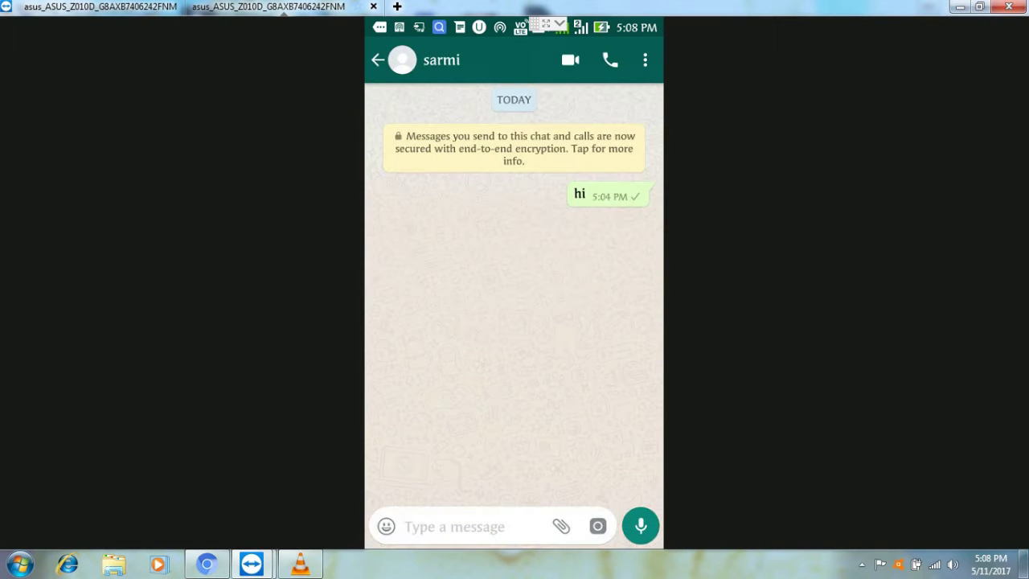
left_click(474, 526)
left_click(409, 529)
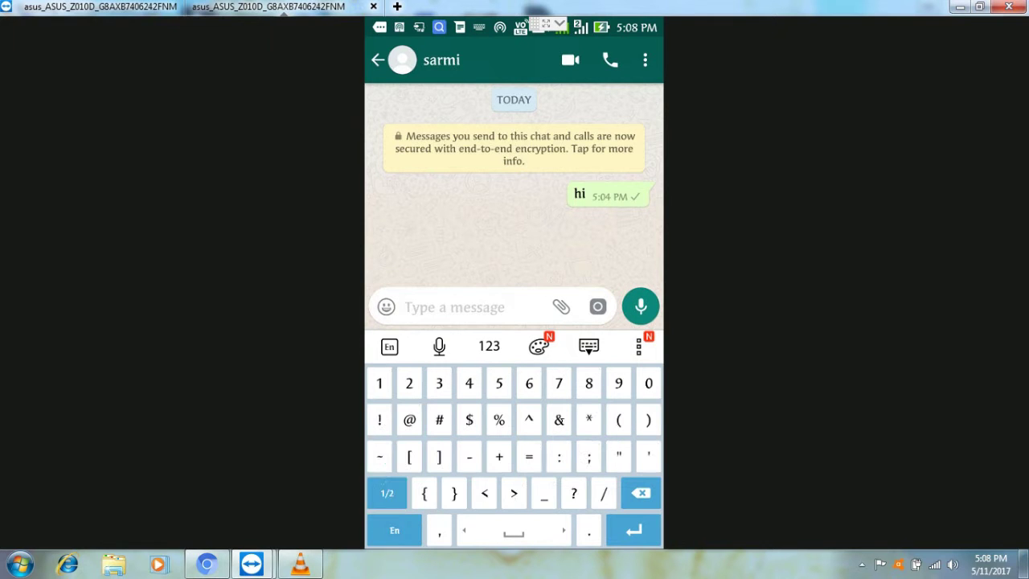
type("*")
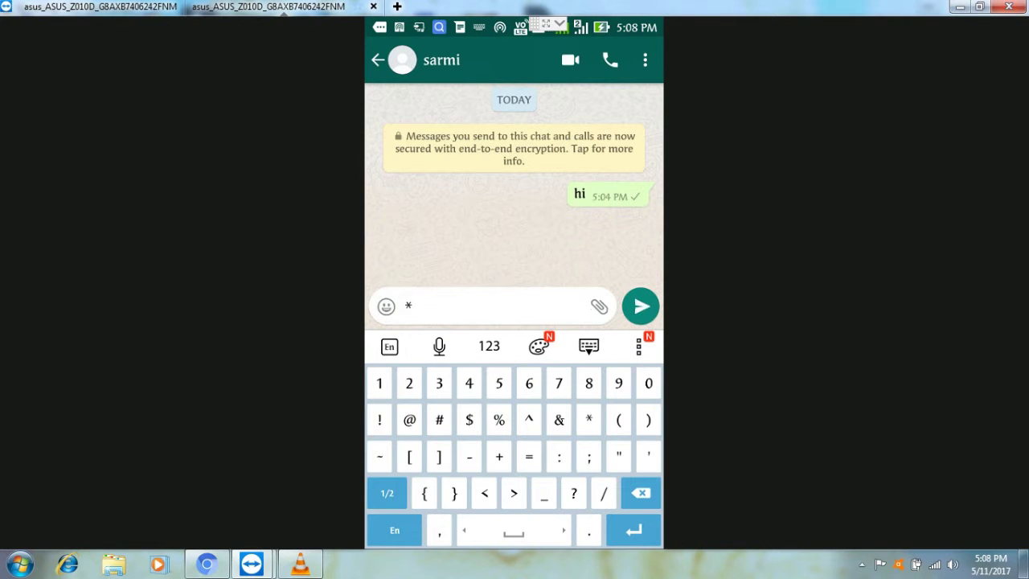
left_click(394, 530)
type("hello")
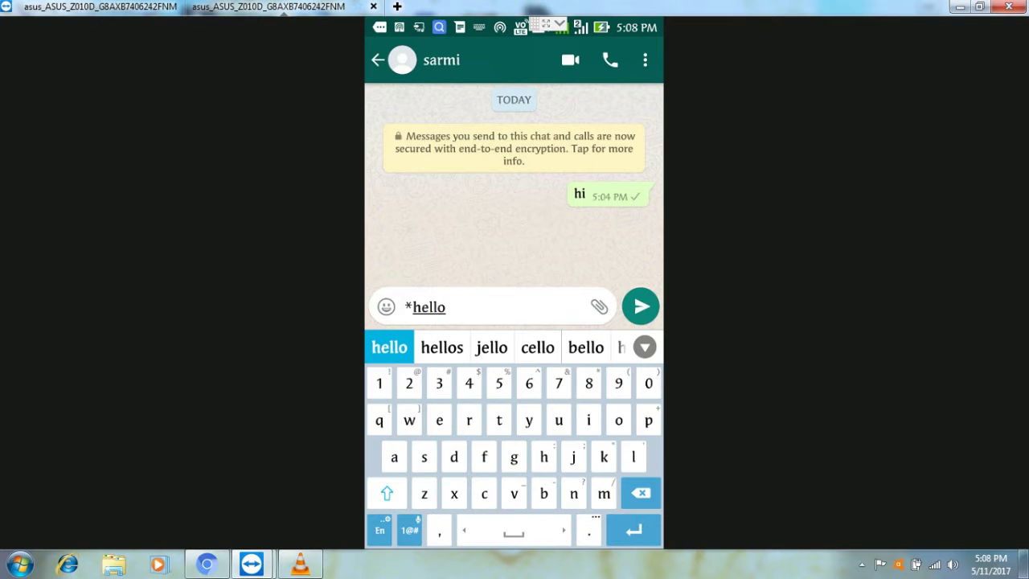
left_click(409, 530)
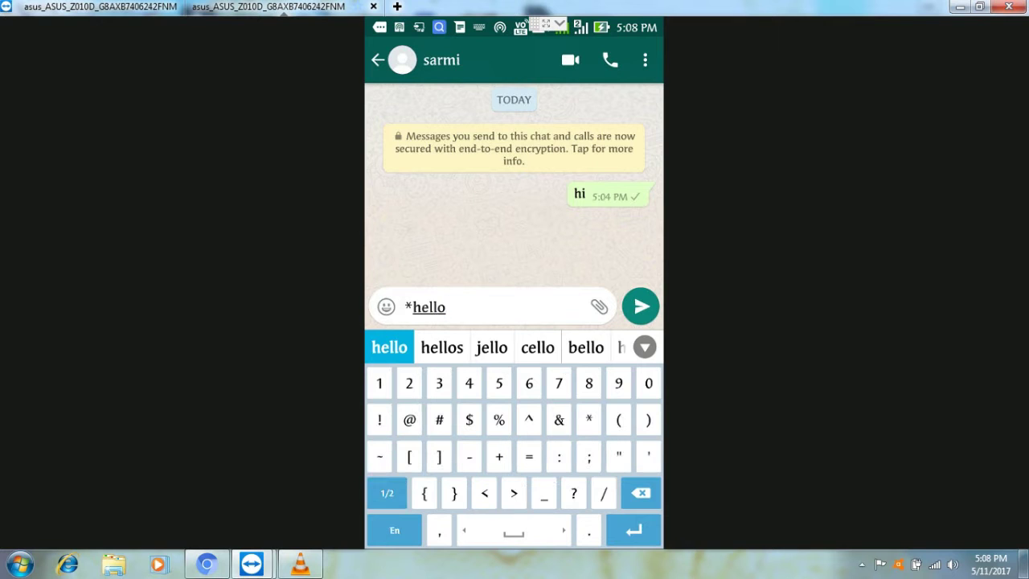
type("*")
left_click(641, 307)
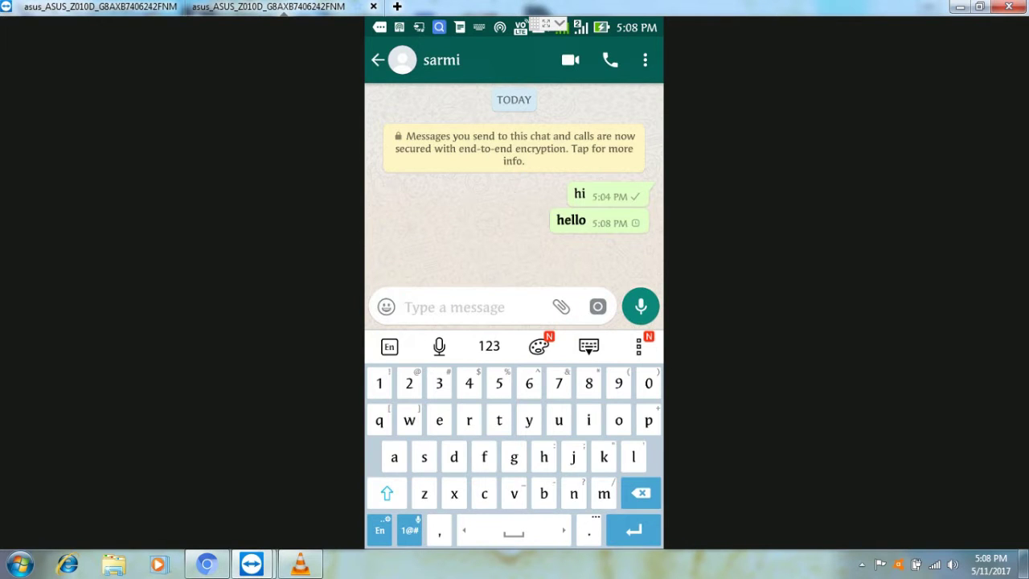
Send the message ~hii~ in the same chat so it is formatted as strikethrough
left_click(409, 530)
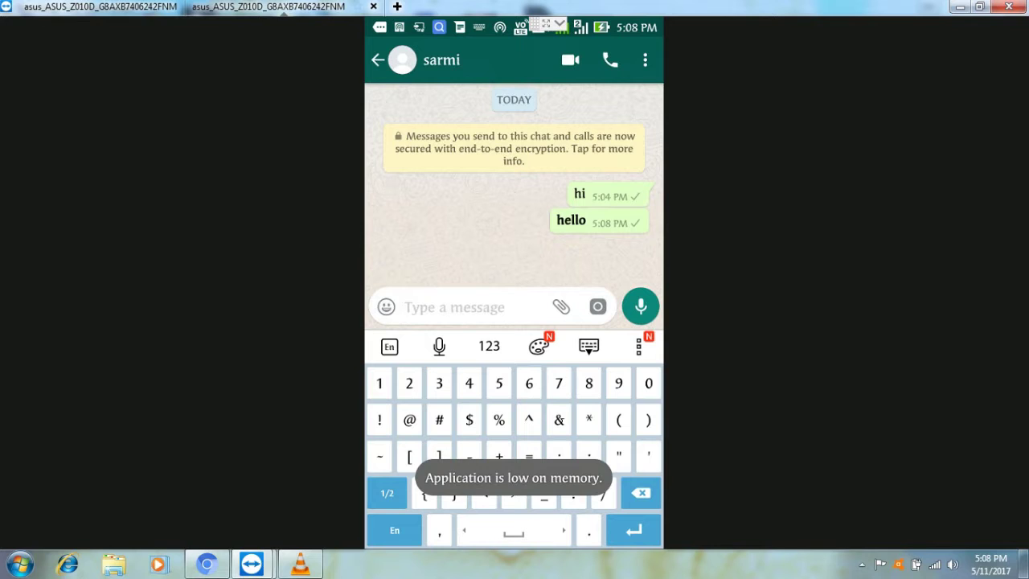
type("~")
left_click(394, 529)
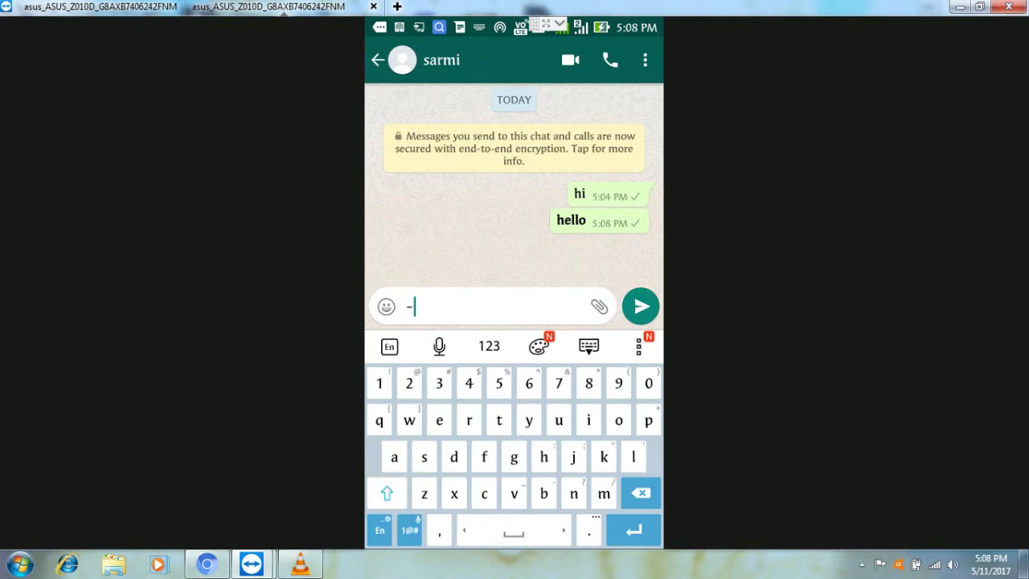
type("hii~")
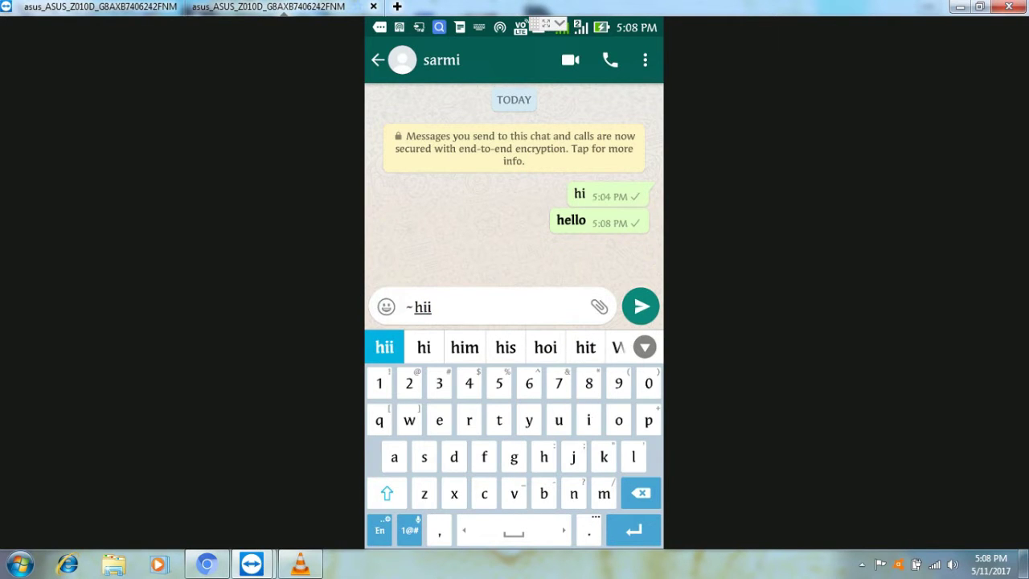
left_click(409, 530)
type("~")
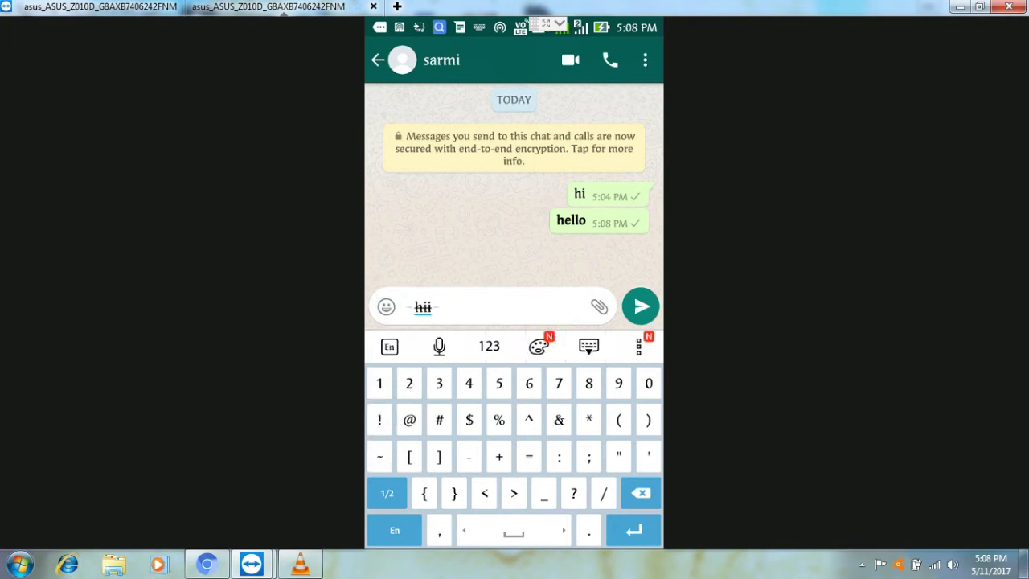
left_click(641, 306)
Send the message _hello_ in the same chat so it is formatted in italics
left_click(409, 530)
type("_")
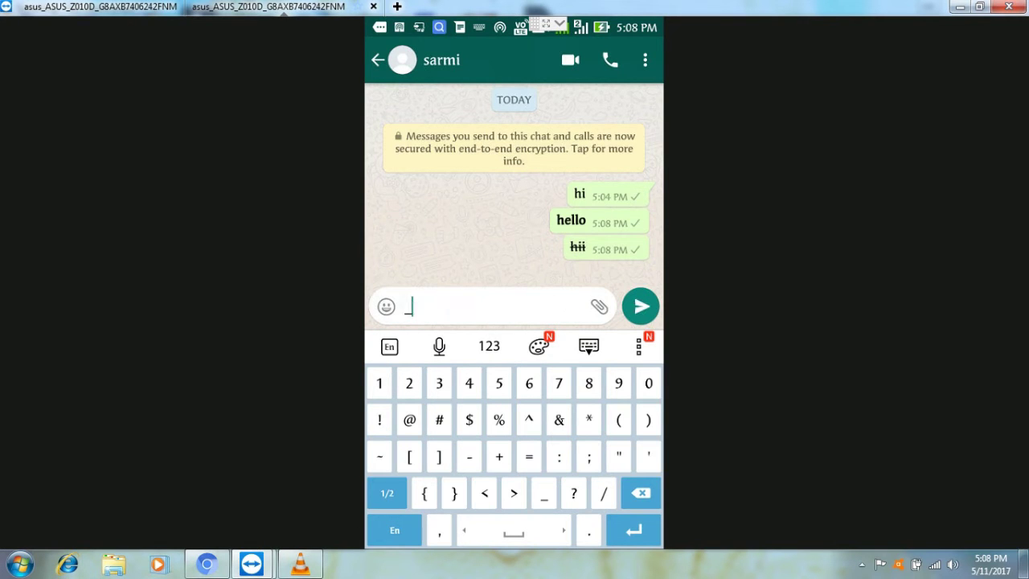
left_click(395, 530)
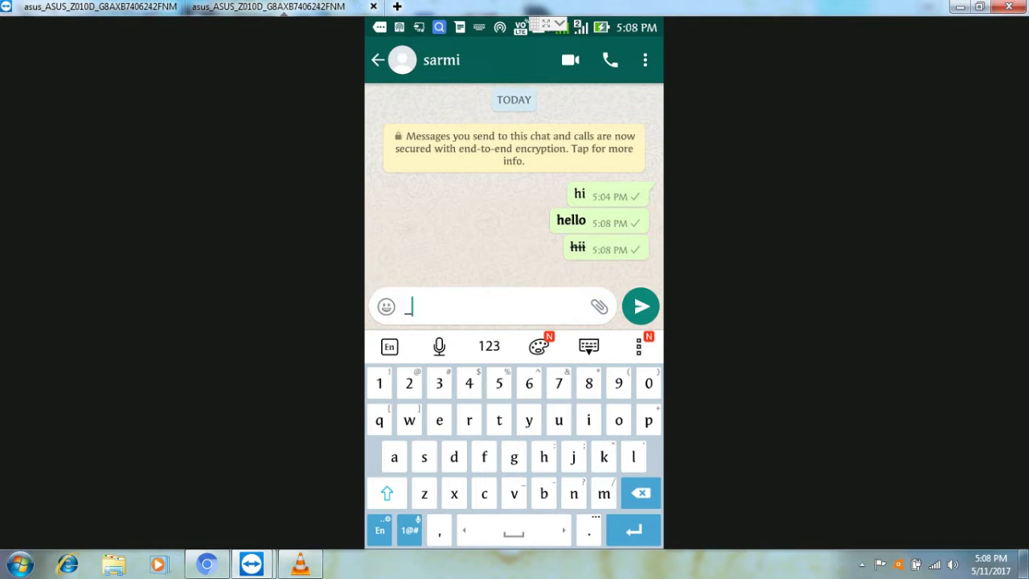
type("hello")
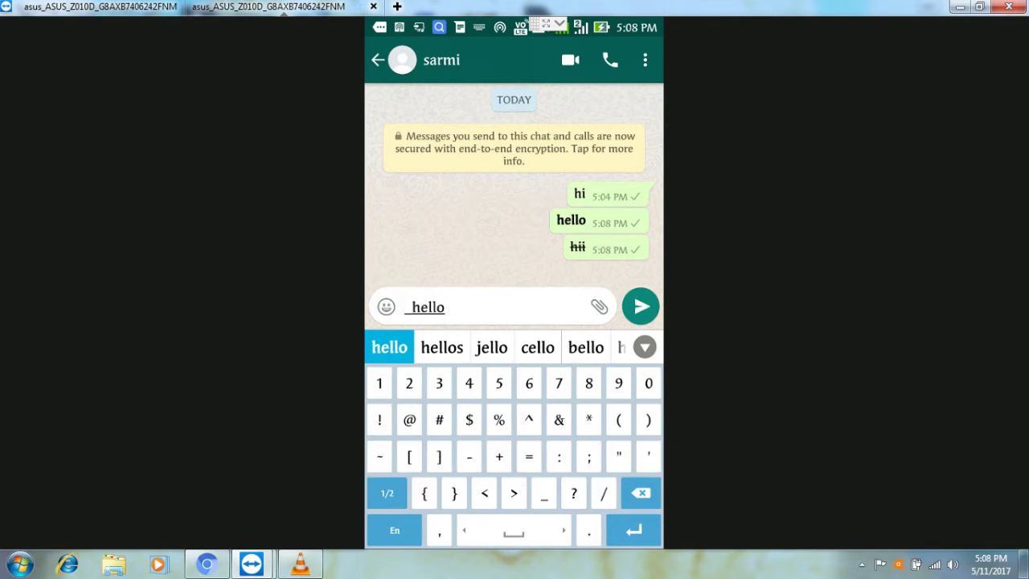
type("_")
key("Return")
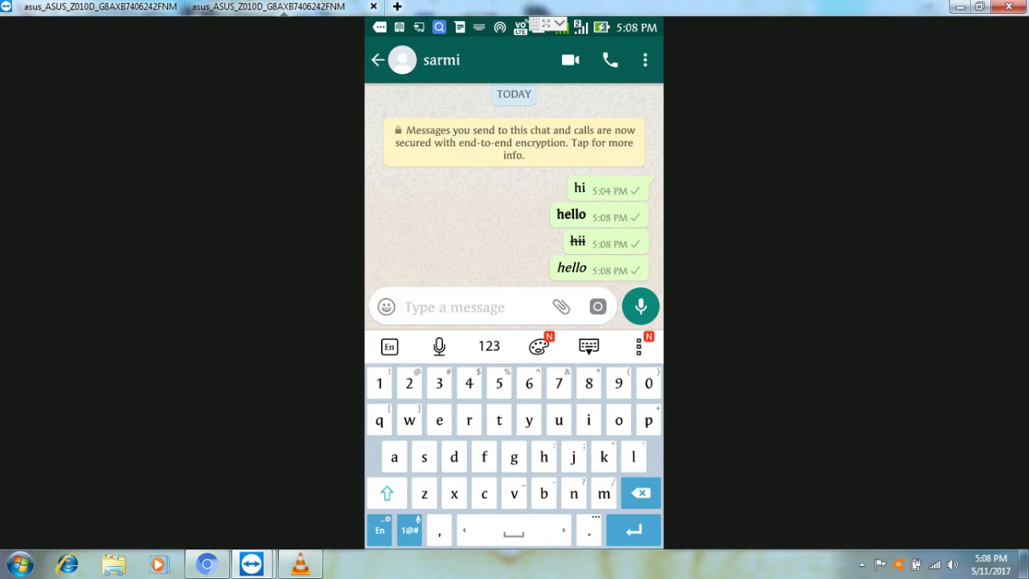
In the Ice cream makers group, reply "ok" with a quote of the older message "Thanks n sm to u.."
left_click(379, 60)
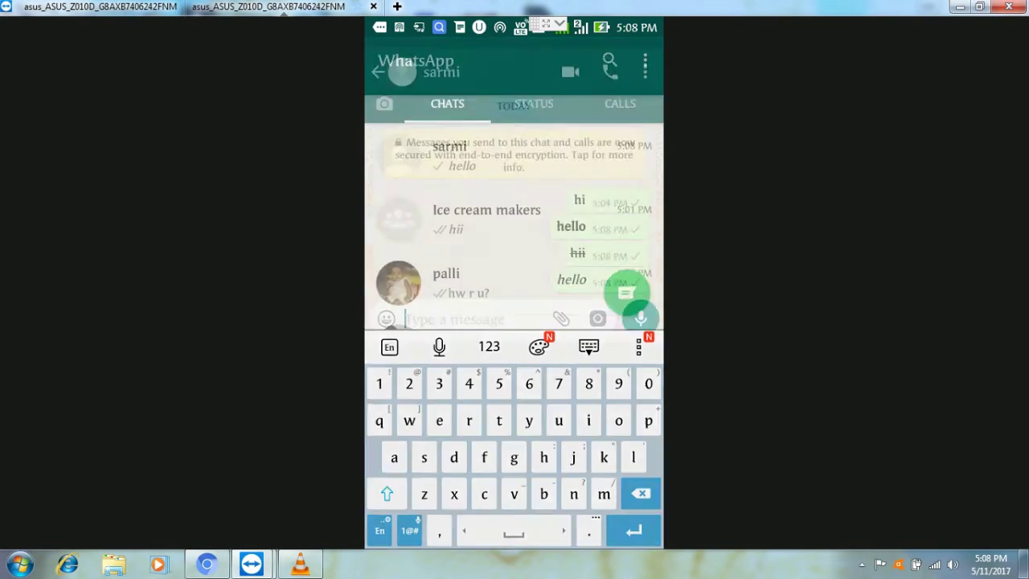
left_click(563, 219)
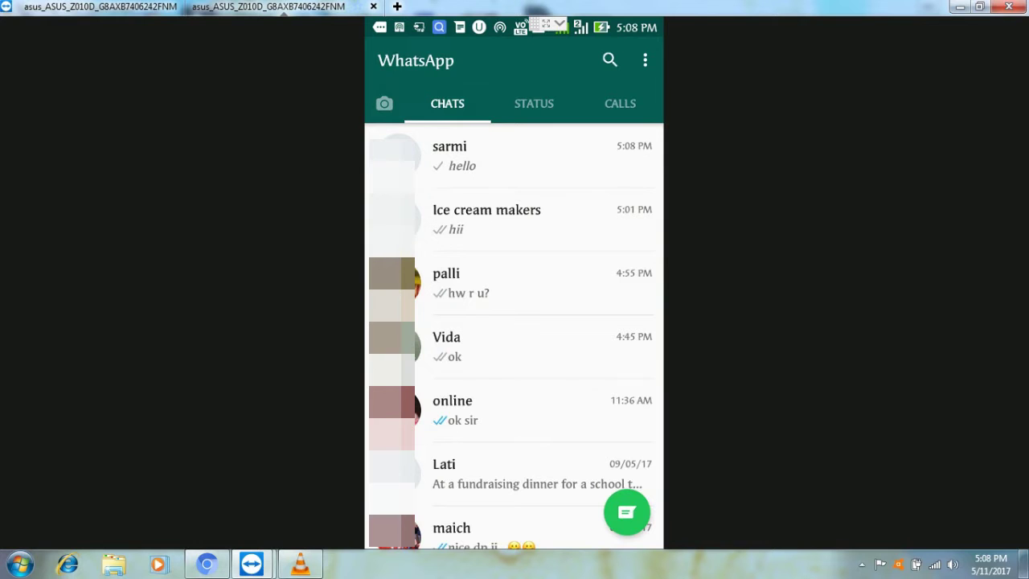
scroll(514, 293, "up", 10)
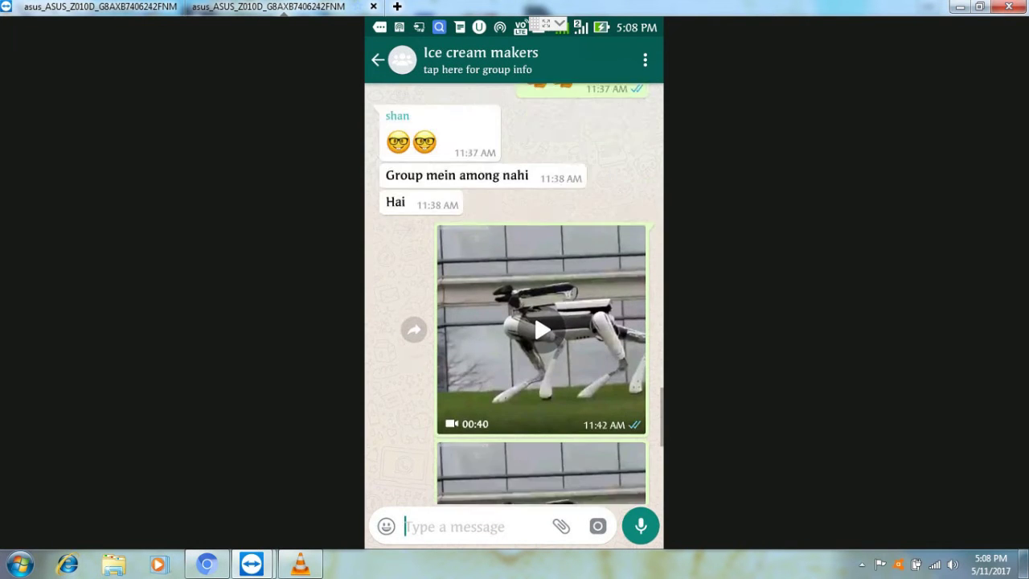
scroll(514, 293, "up", 15)
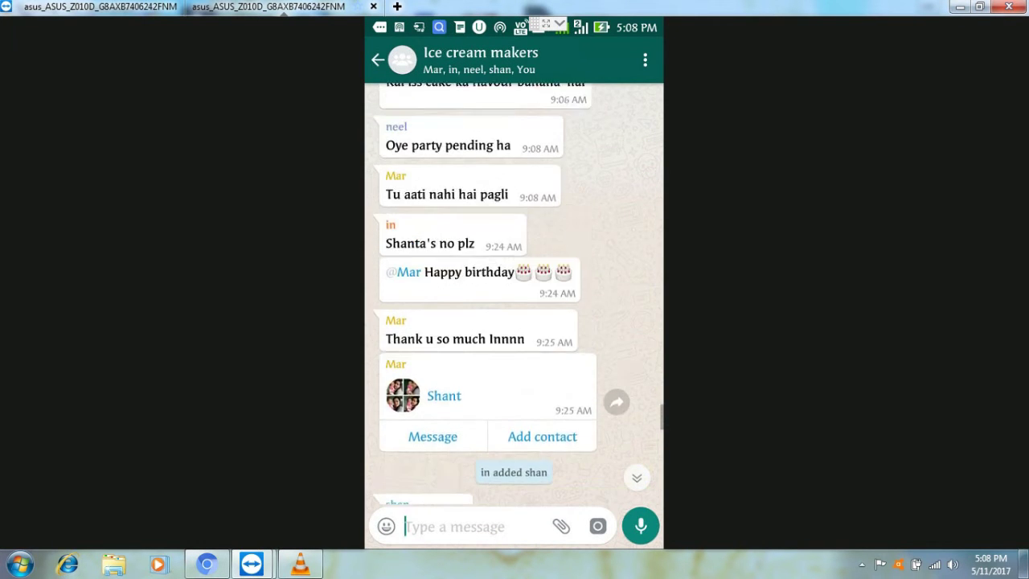
scroll(514, 294, "up", 5)
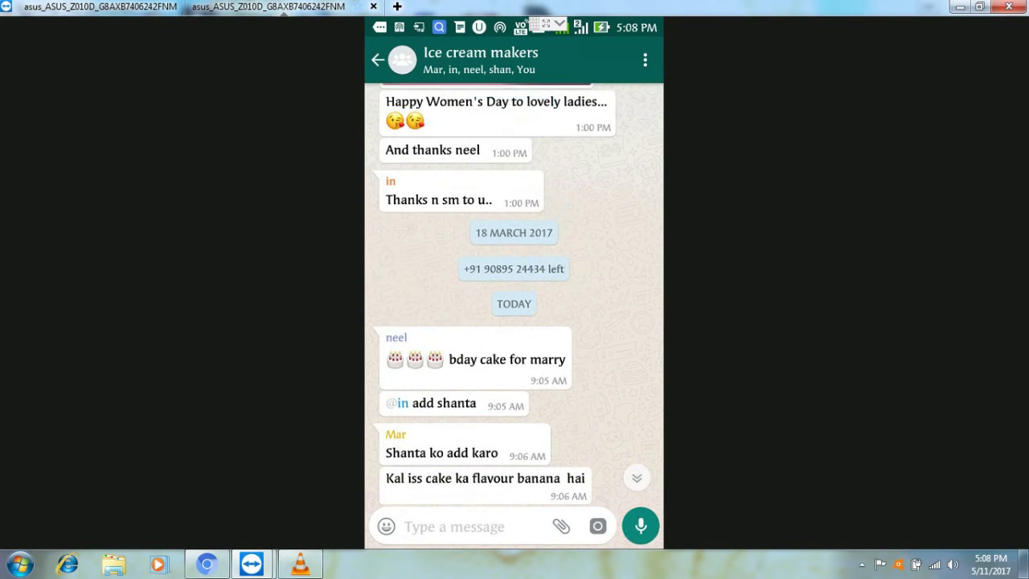
left_click(461, 191)
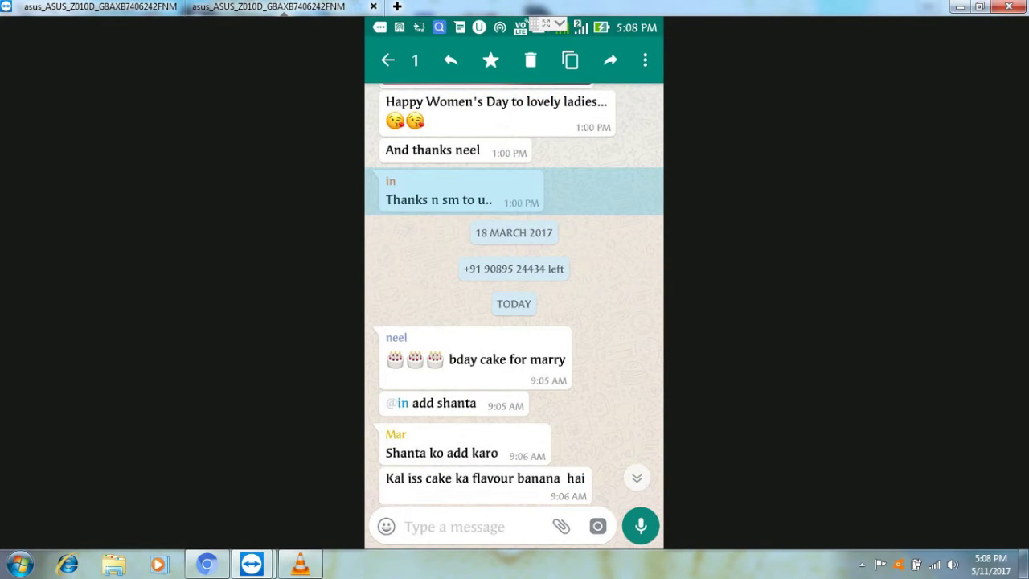
left_click(451, 60)
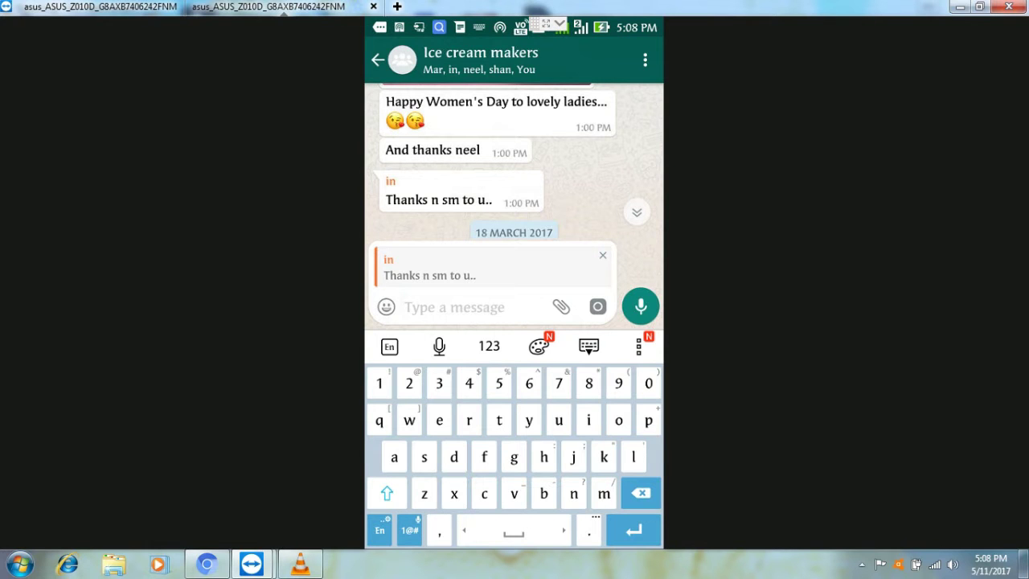
type("ok")
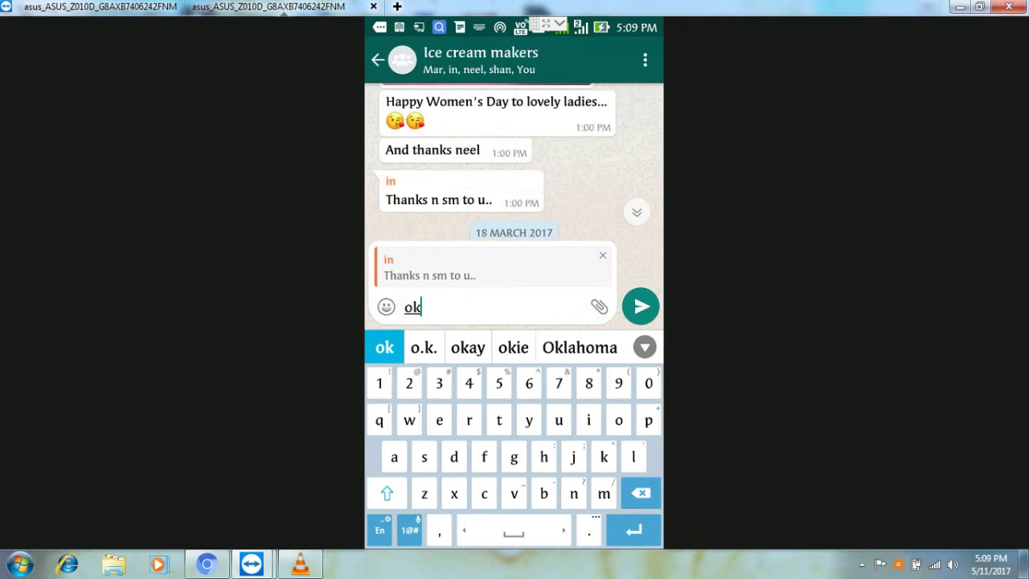
key("Return")
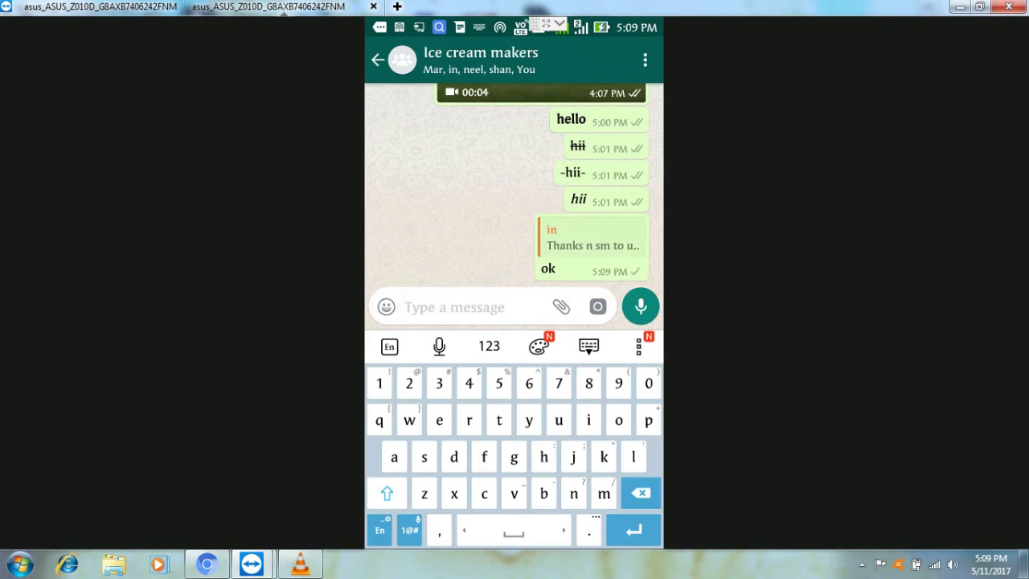
Look through the earlier messages of the Ice cream makers group for the sent robot video
scroll(514, 185, "up", 3)
scroll(514, 183, "up", 5)
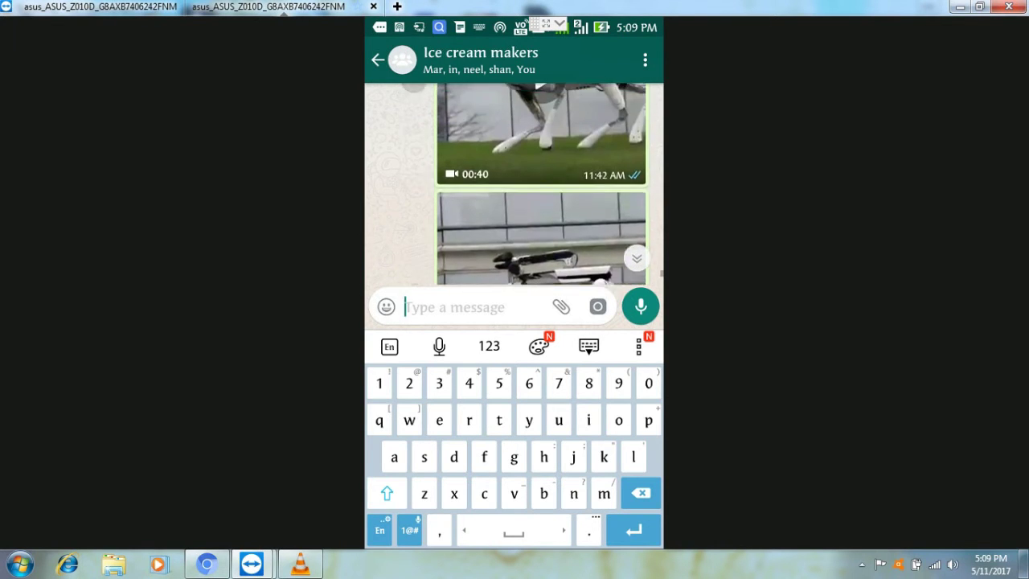
scroll(515, 183, "up", 3)
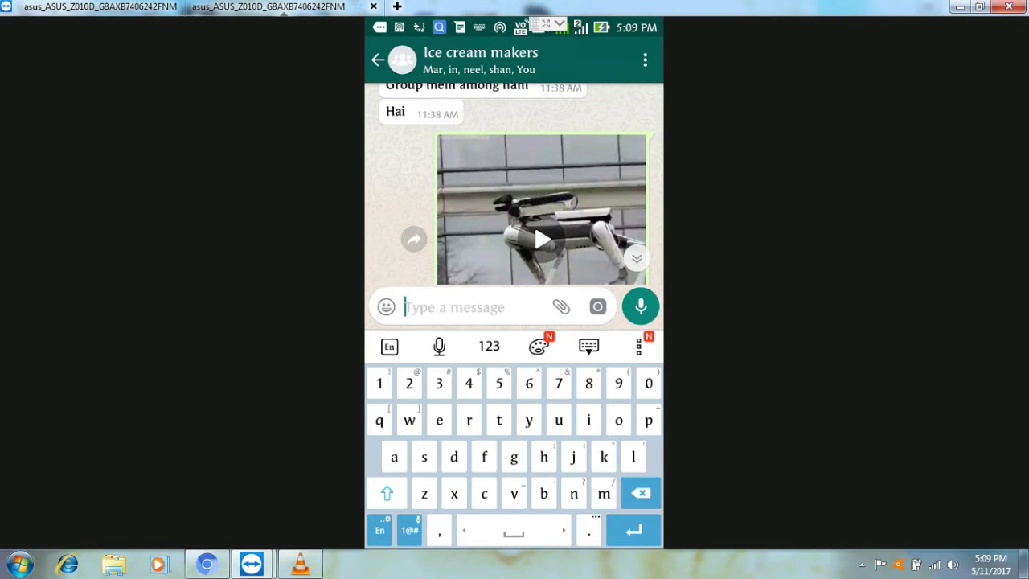
scroll(514, 184, "down", 2)
scroll(514, 183, "down", 3)
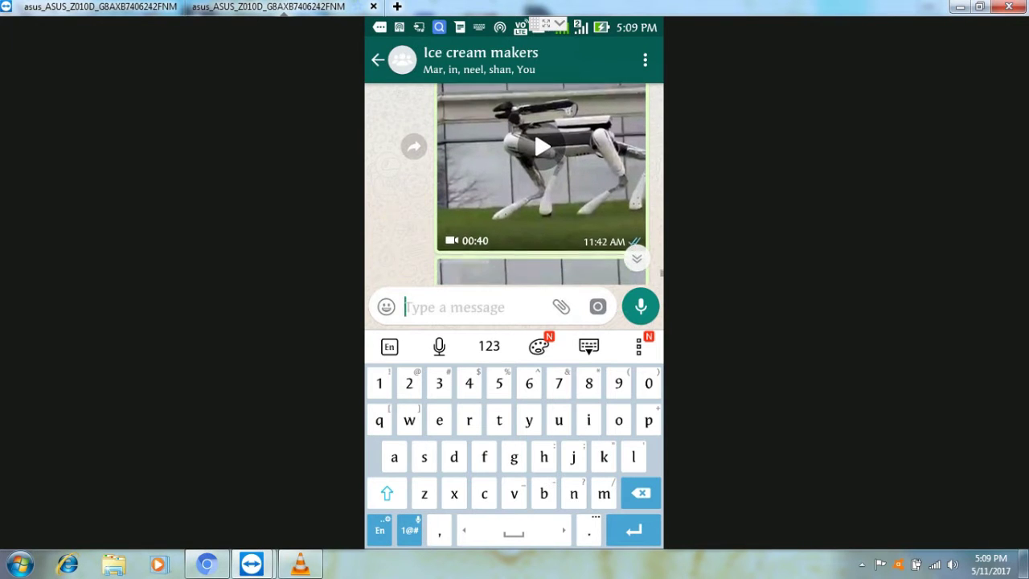
scroll(514, 184, "down", 3)
scroll(514, 183, "down", 2)
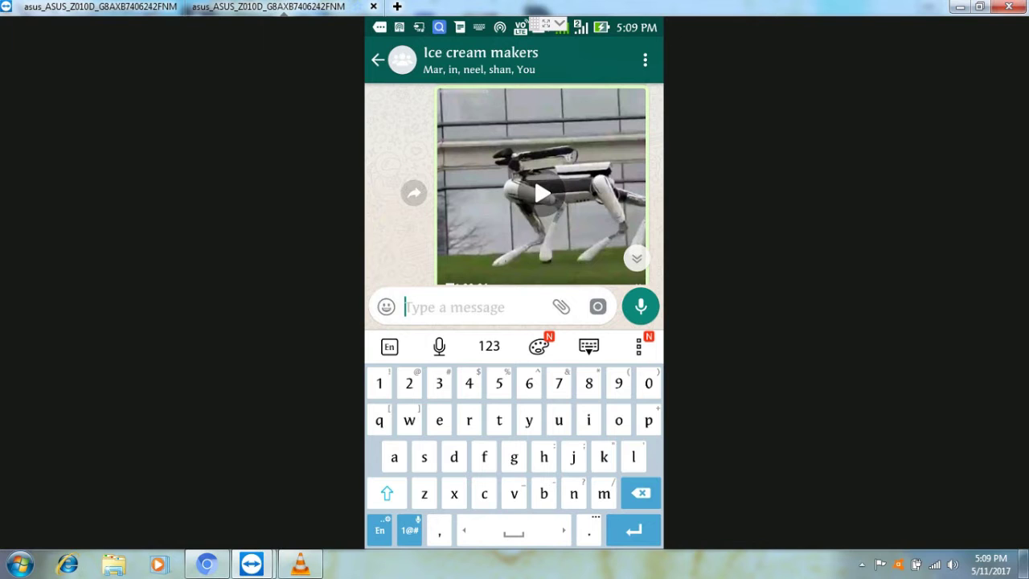
scroll(514, 184, "up", 10)
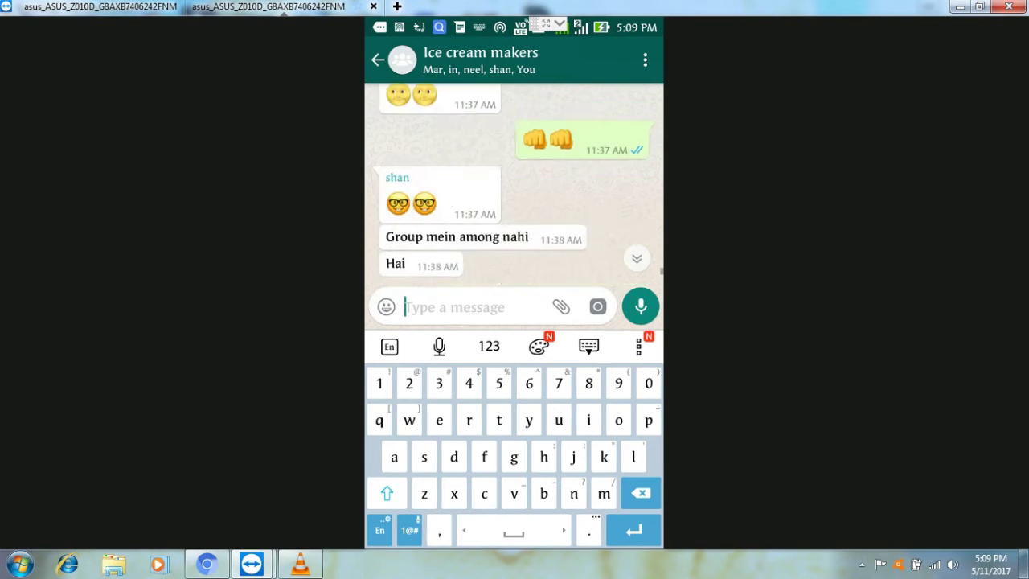
scroll(515, 183, "up", 10)
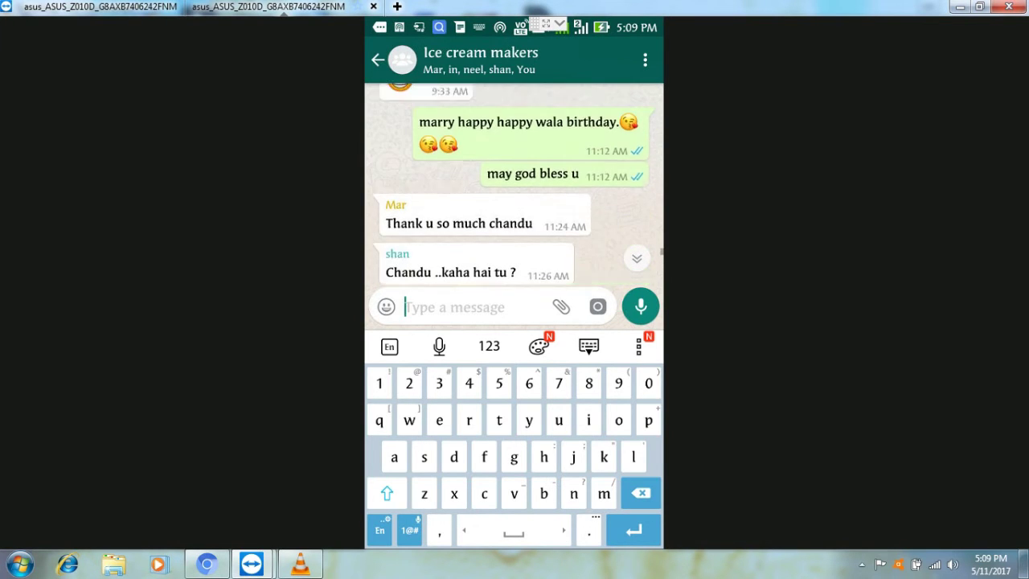
scroll(515, 183, "up", 5)
scroll(514, 183, "down", 8)
scroll(515, 183, "down", 10)
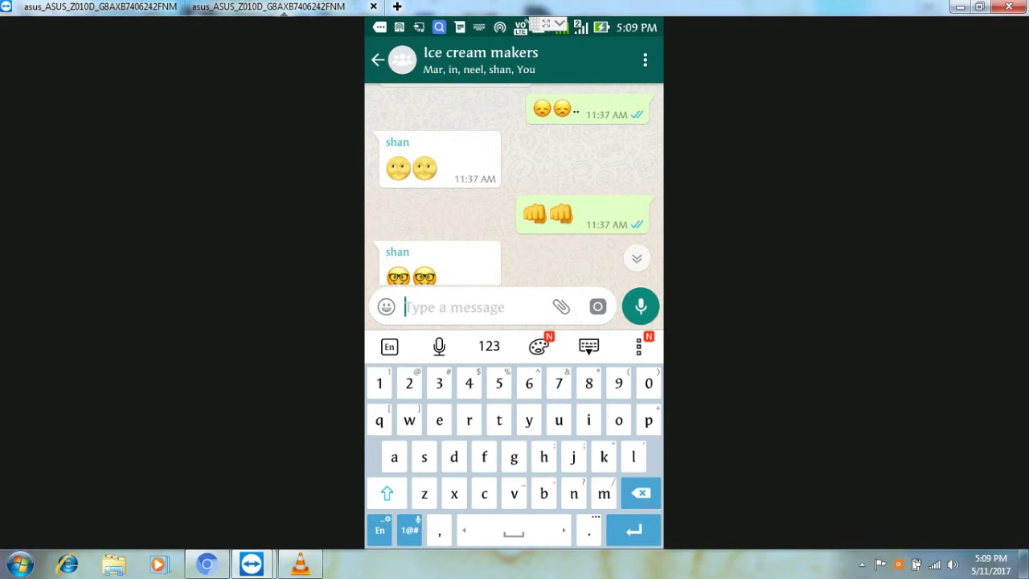
scroll(514, 184, "down", 6)
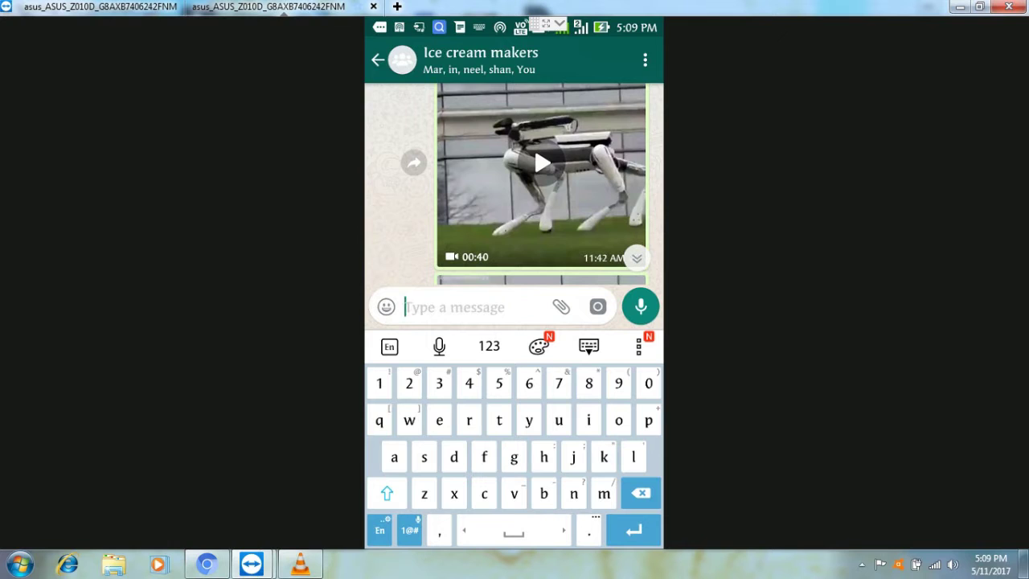
Open the message info of the 40-second robot video sent at 11:42 AM and review who has seen it
left_click(542, 177)
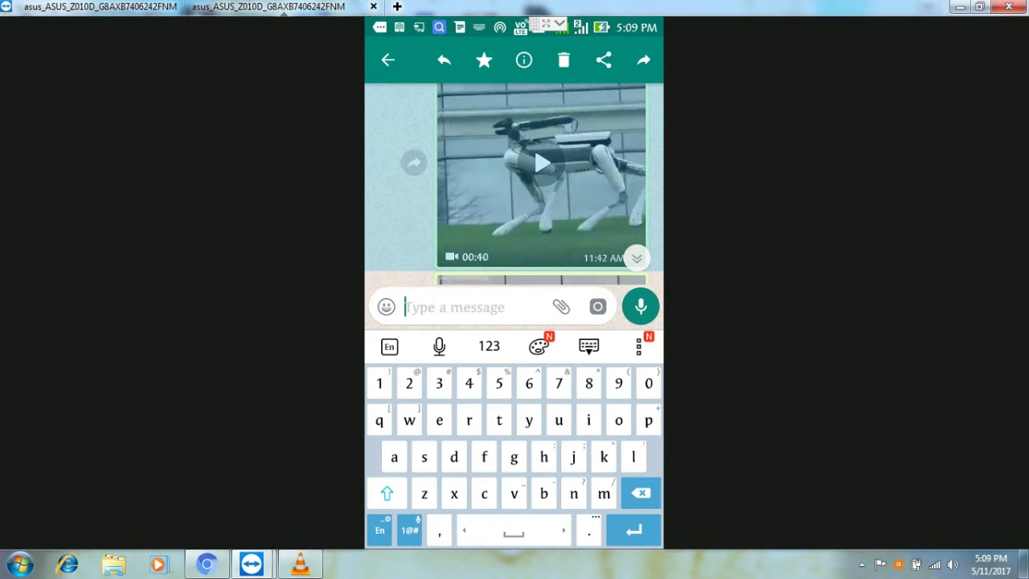
left_click(523, 59)
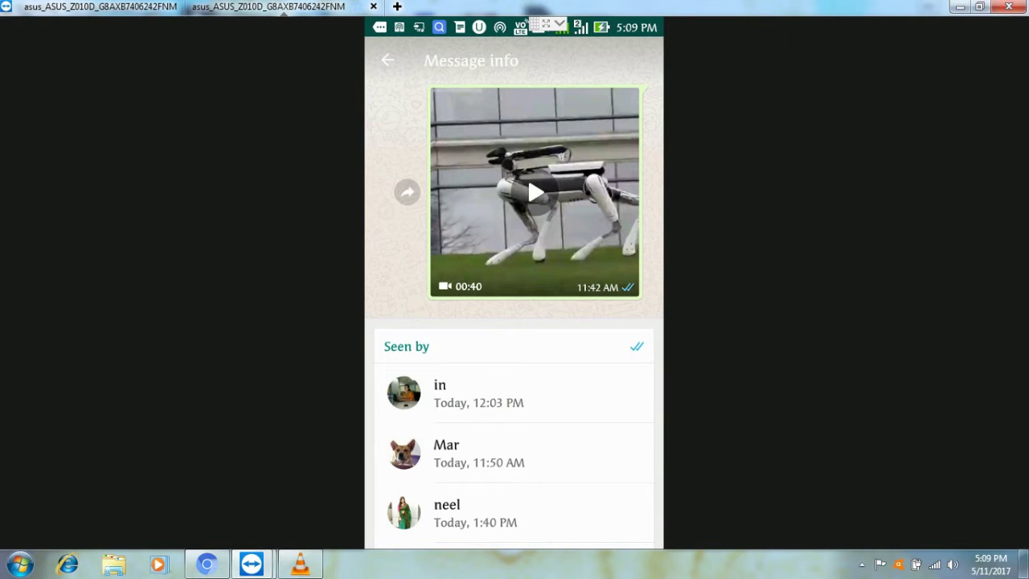
scroll(514, 321, "down", 2)
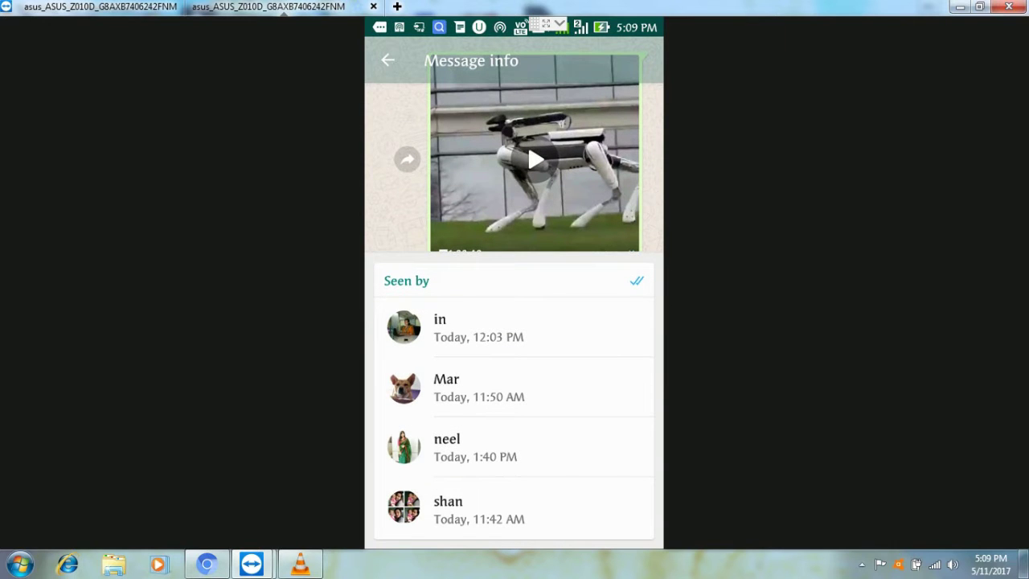
scroll(514, 321, "up", 2)
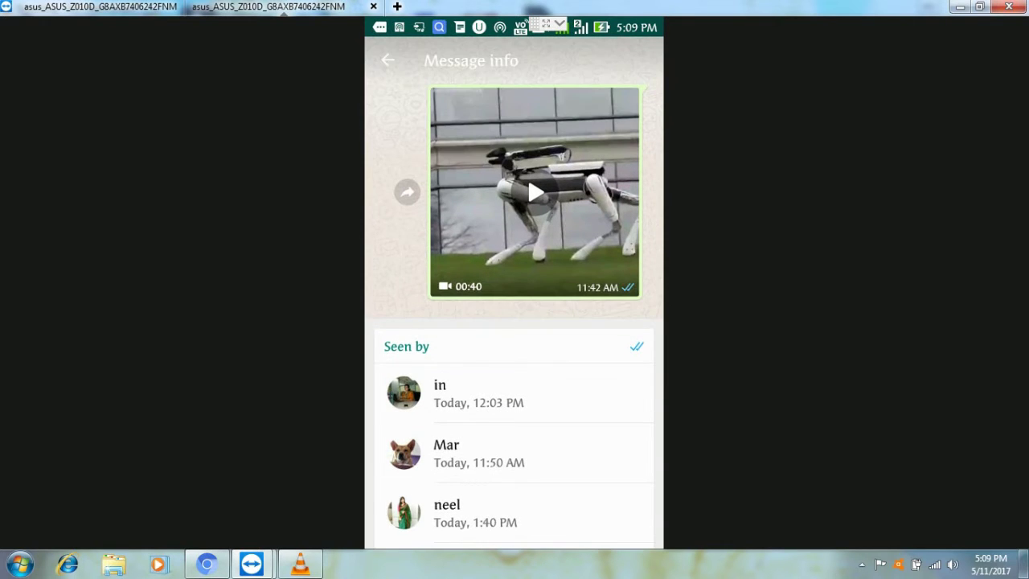
Open the message info of the 4-second robot video sent at 4:07 PM and review who has seen it
left_click(388, 61)
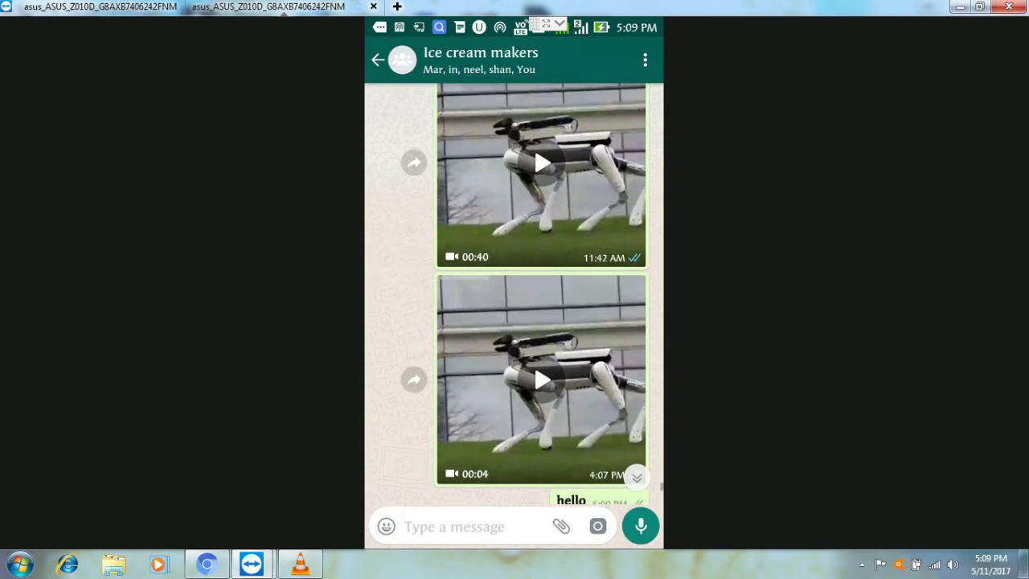
left_click(541, 379)
left_click(524, 60)
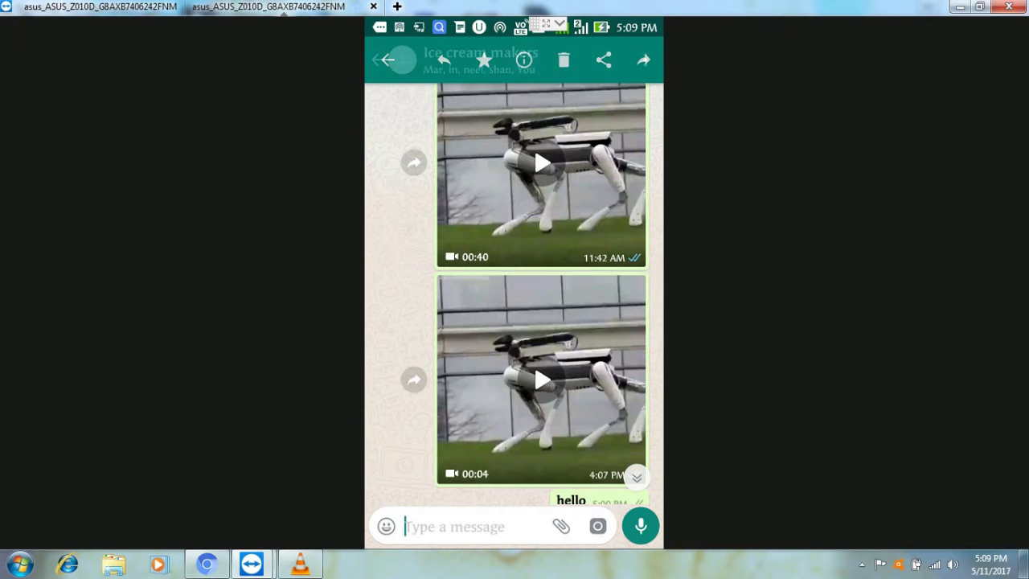
scroll(514, 321, "down", 4)
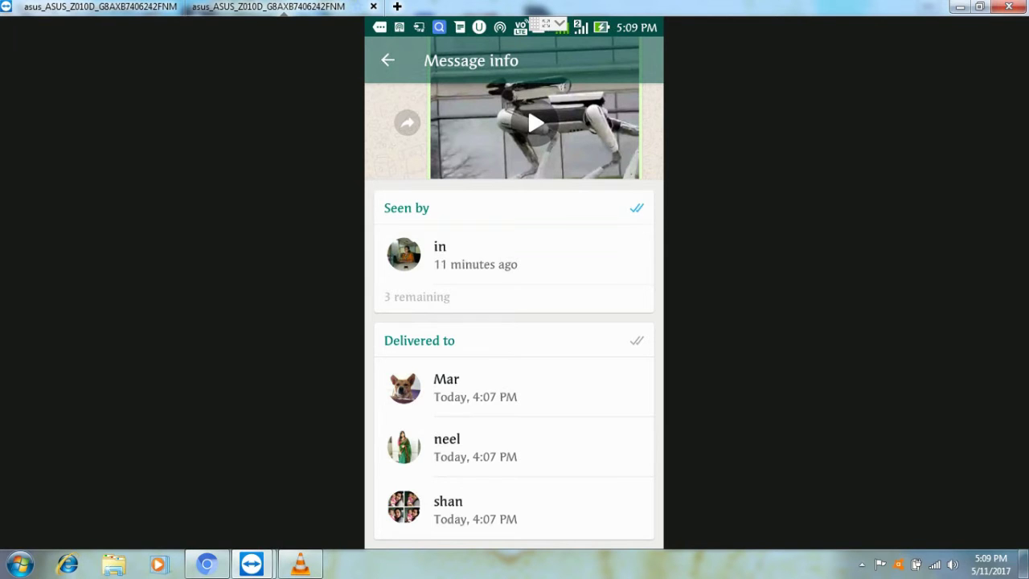
left_click(388, 60)
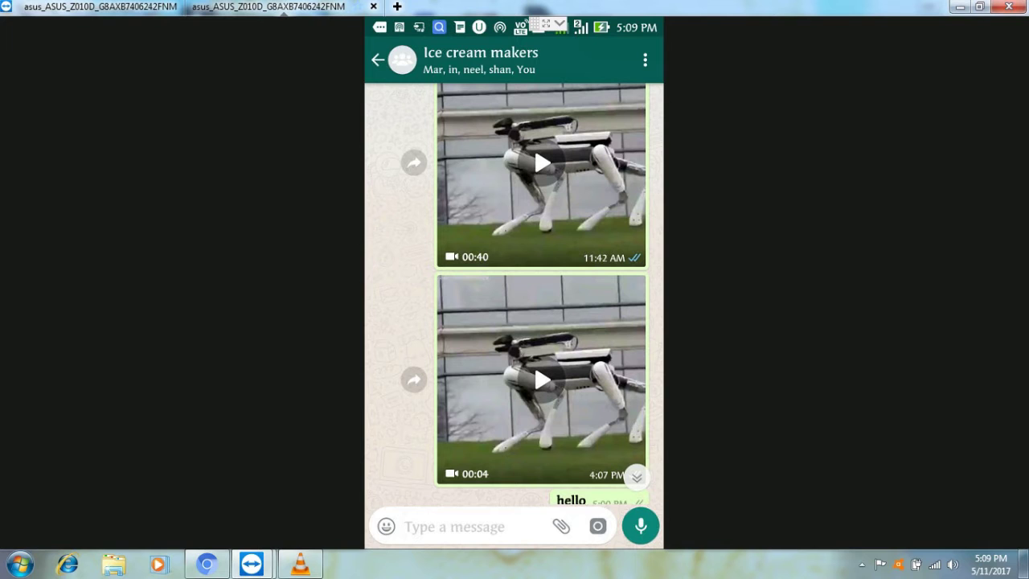
In the "online" chat, remove the star from the "Unlimited Capabilities" message of 9 May 2017
scroll(515, 293, "up", 5)
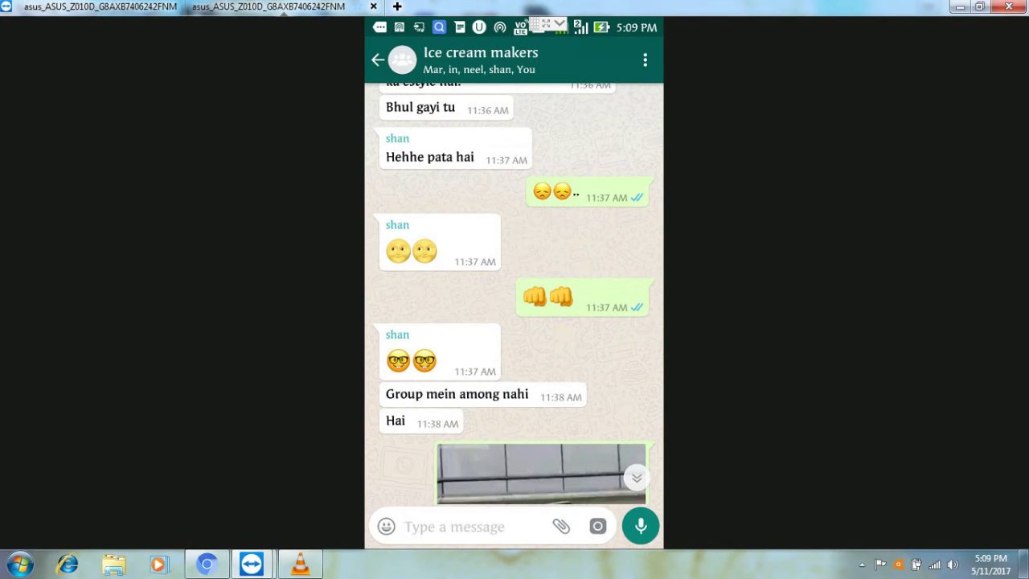
left_click(379, 61)
left_click(514, 410)
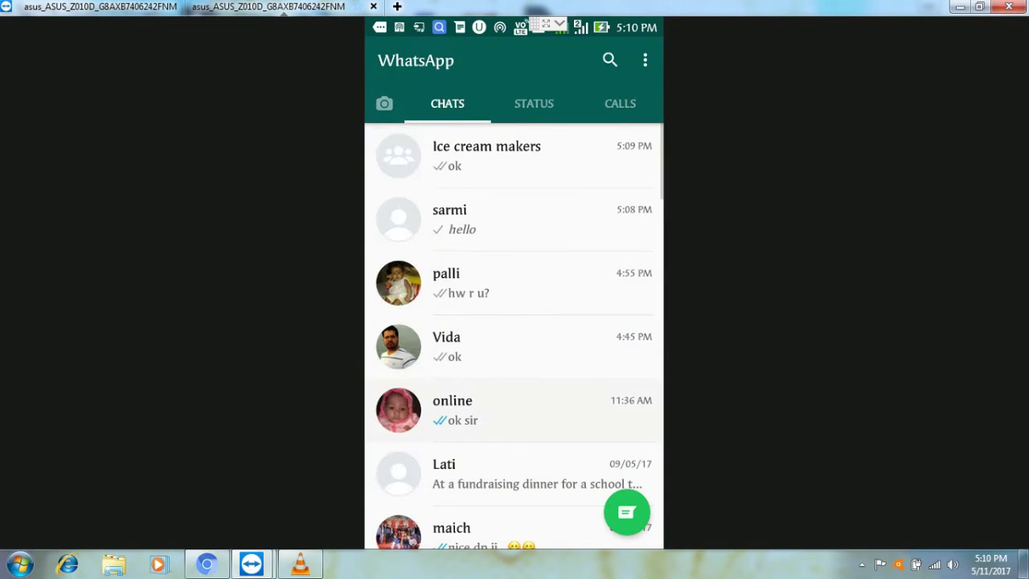
scroll(514, 294, "up", 2)
scroll(515, 321, "up", 10)
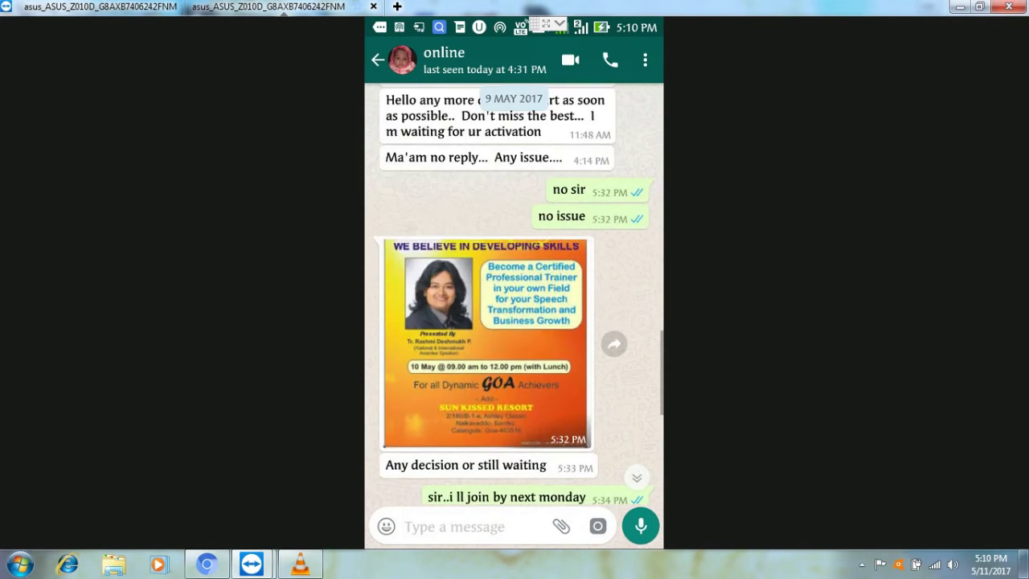
left_click(496, 244)
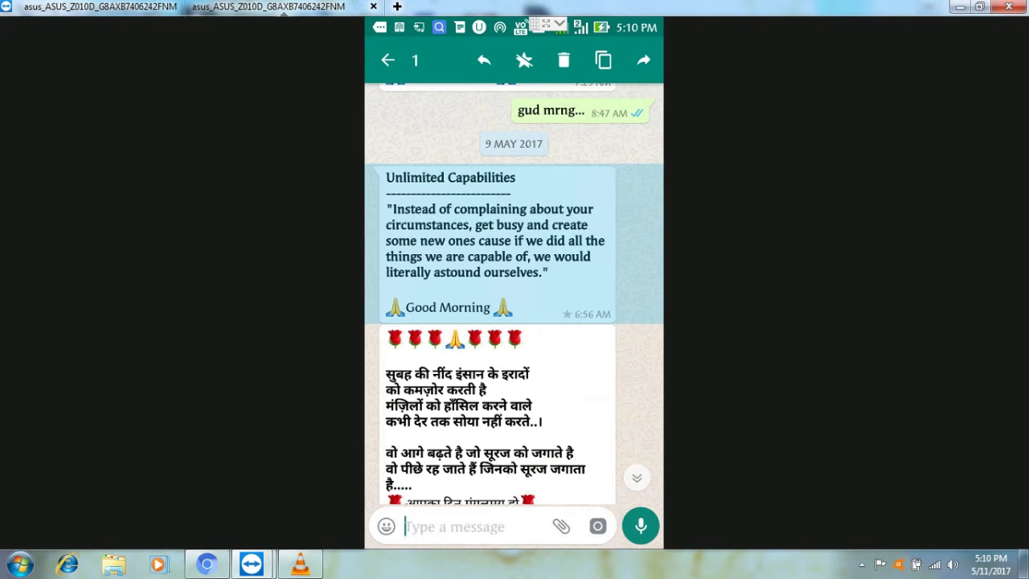
left_click(524, 60)
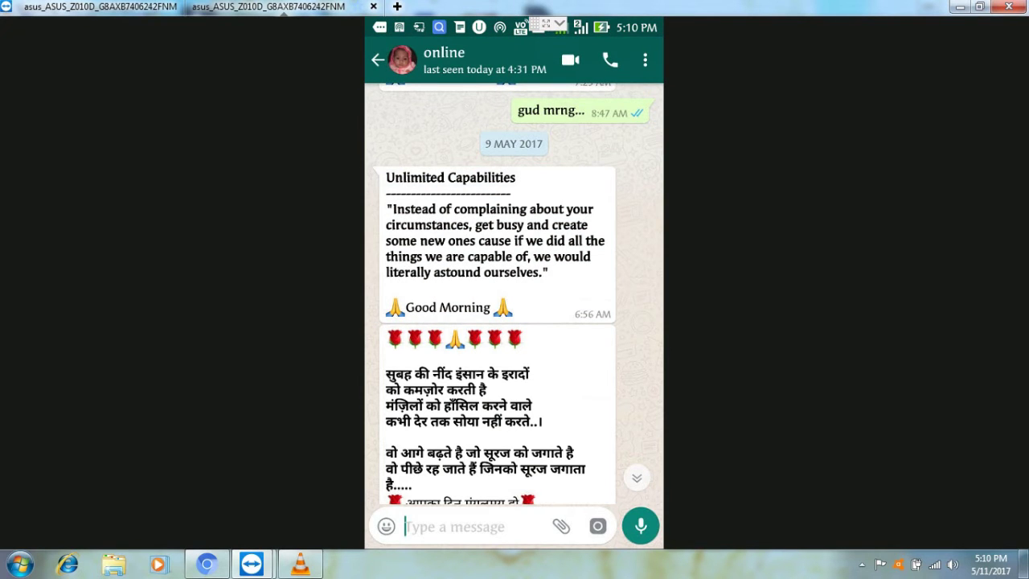
Star the "Unlimited Capabilities" message again and return to the chat list
left_click(497, 245)
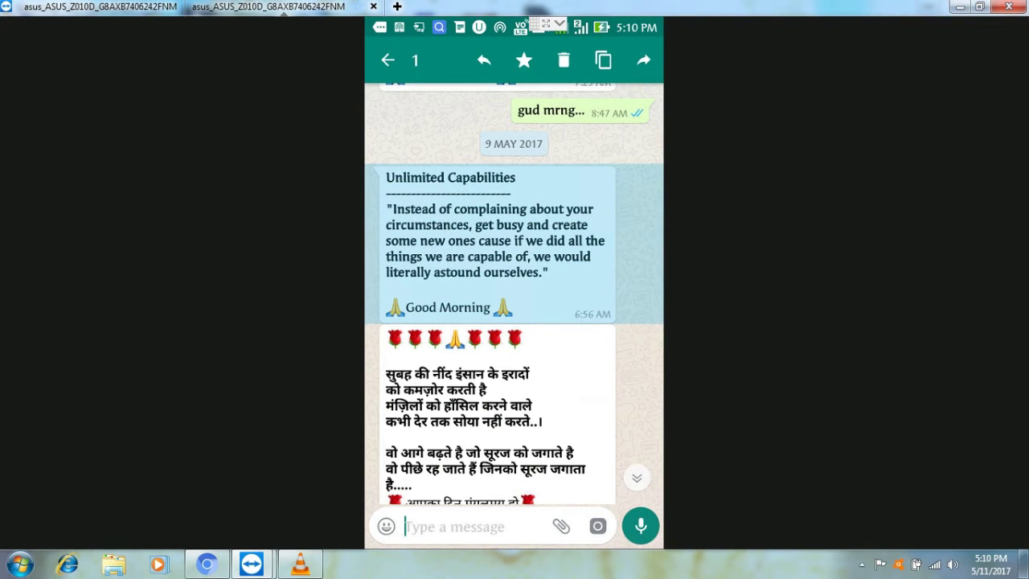
left_click(524, 60)
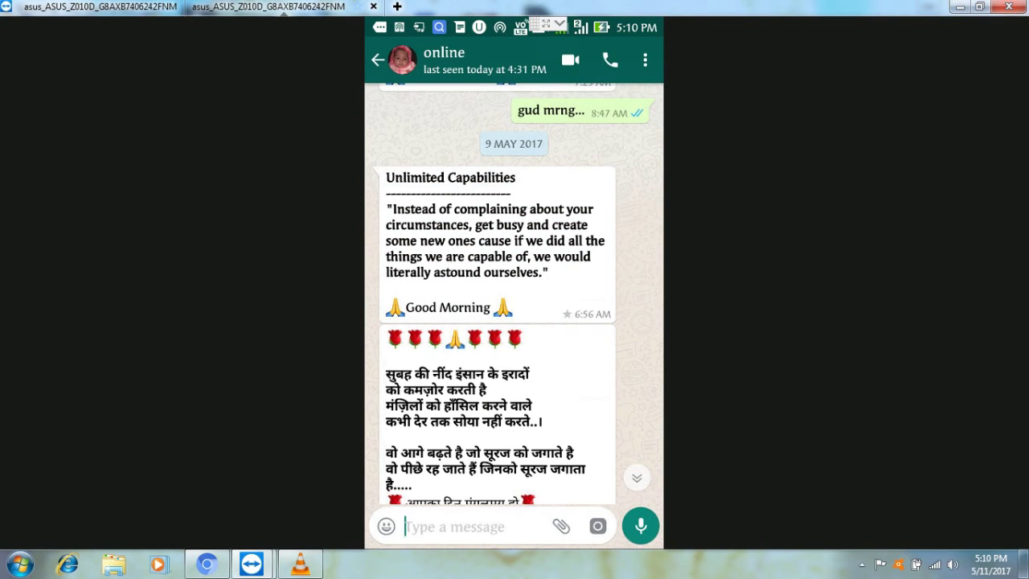
left_click(379, 61)
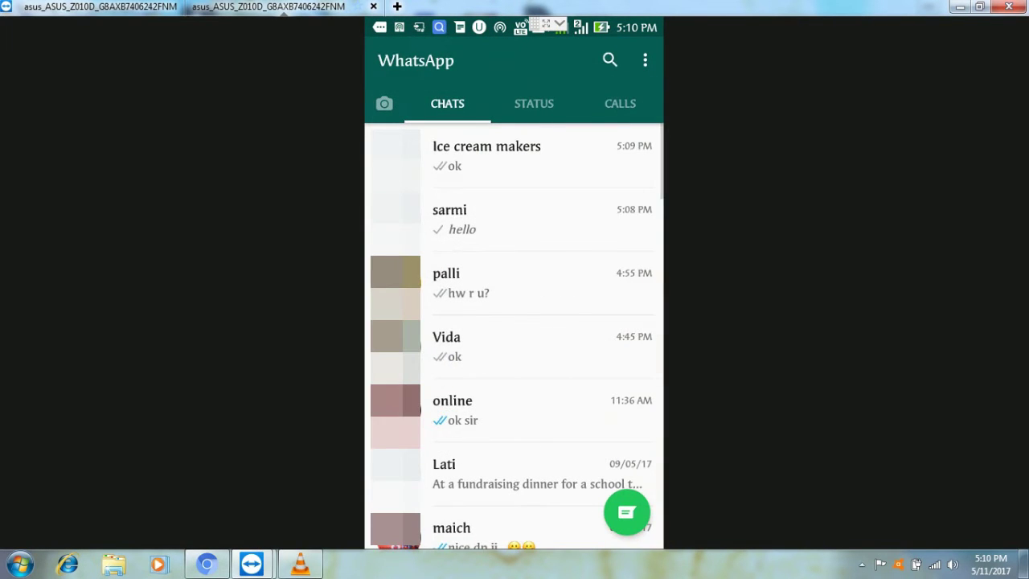
Open the starred messages list and look at the options for the "Unlimited Capabilities" message
left_click(645, 60)
left_click(561, 180)
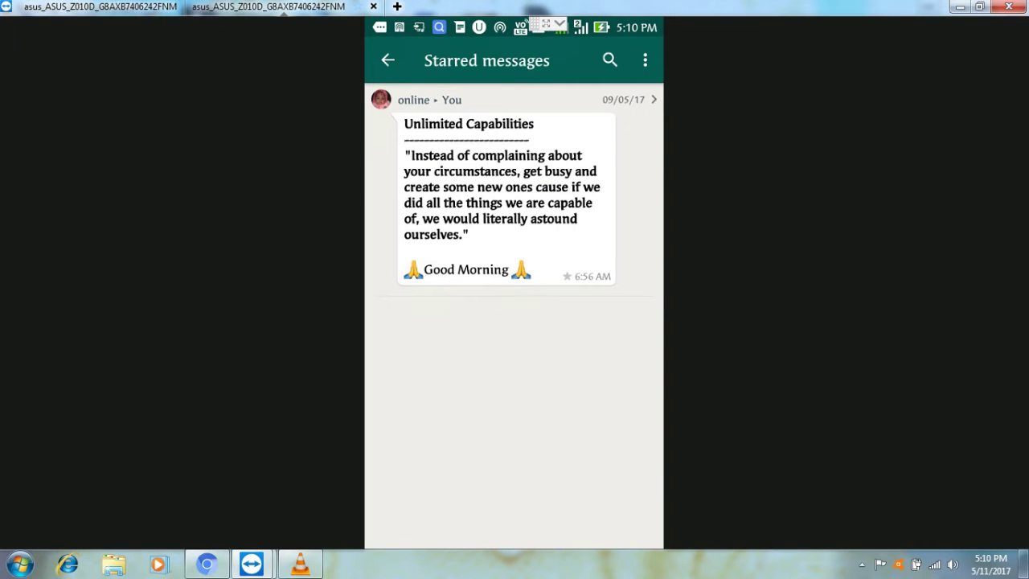
left_click(506, 199)
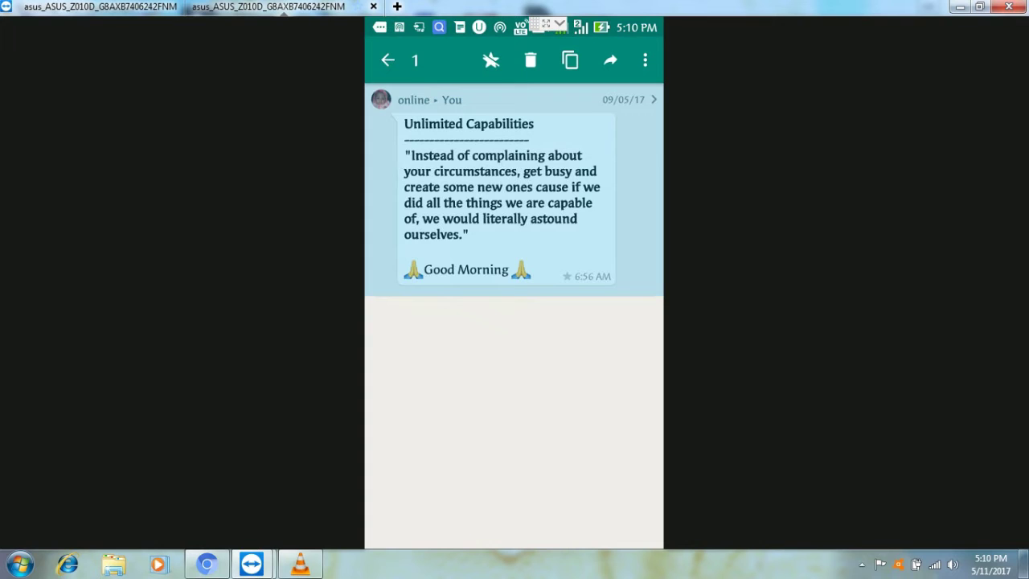
key("Escape")
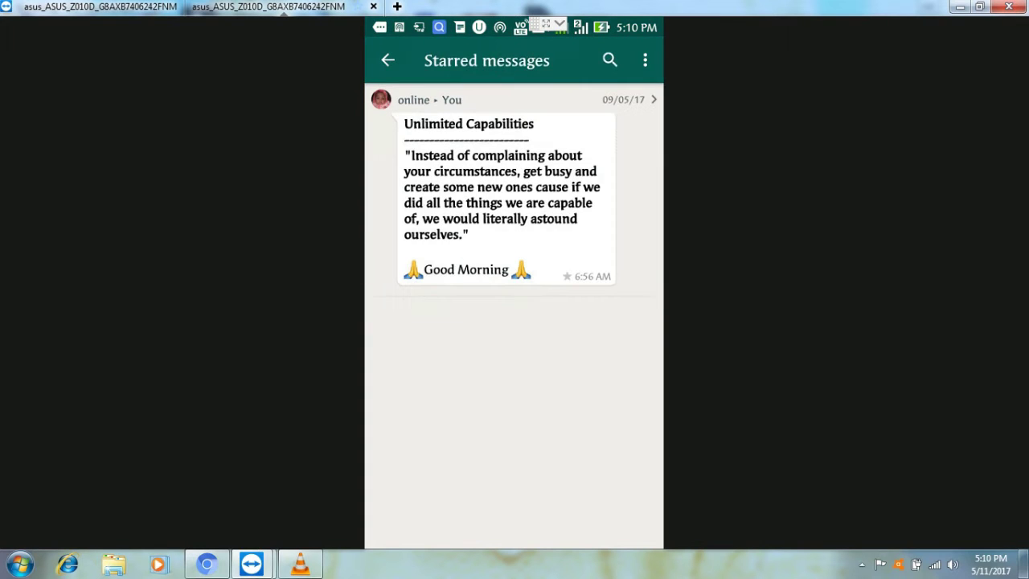
key("Escape")
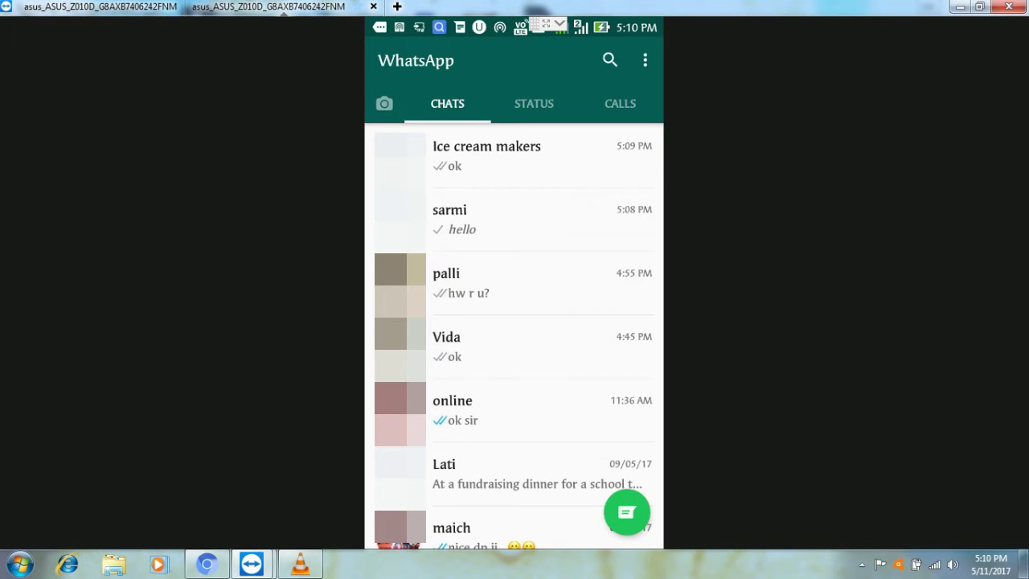
In the account privacy settings, set Last seen to Nobody
left_click(645, 60)
left_click(582, 221)
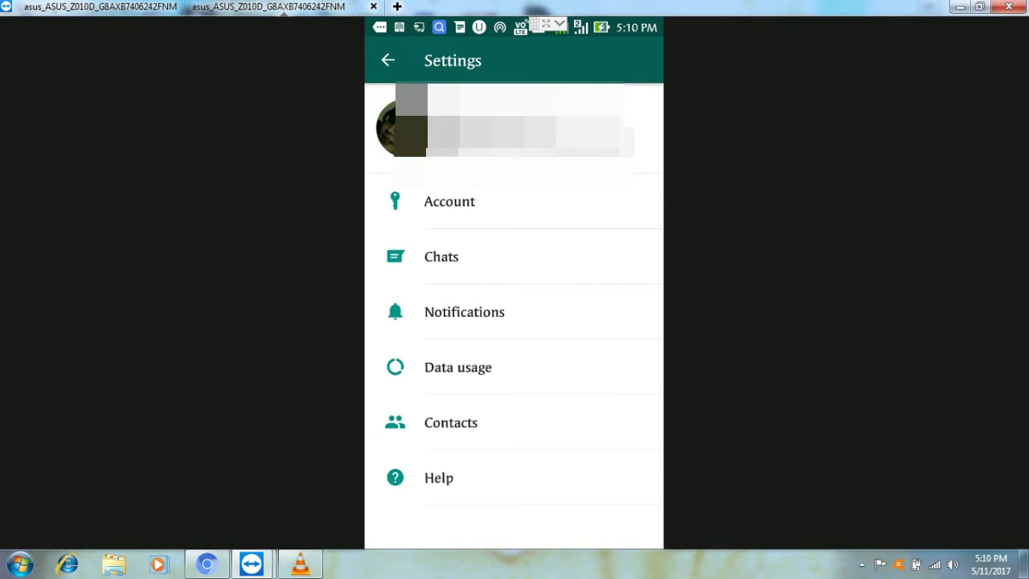
left_click(449, 201)
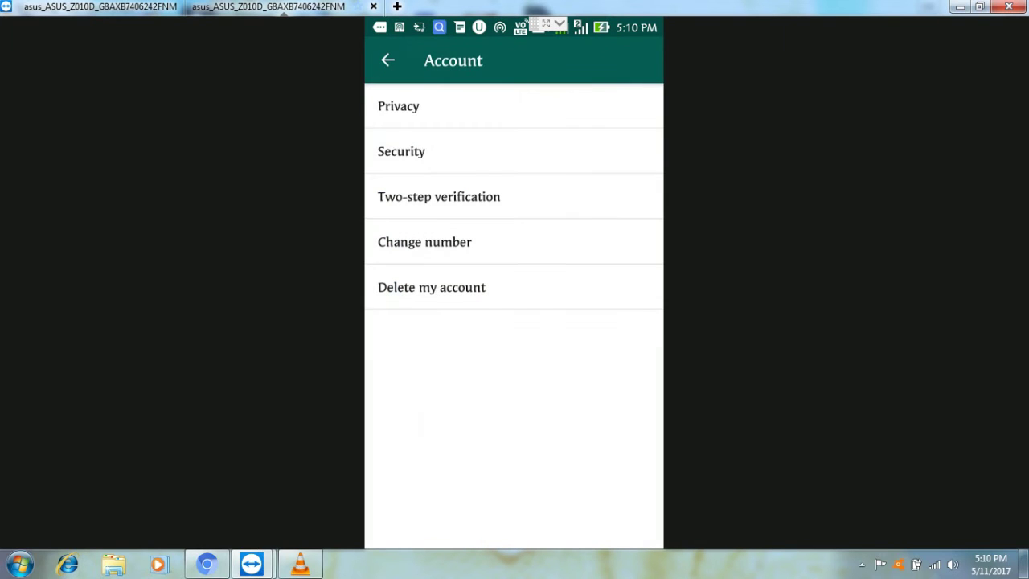
left_click(562, 106)
left_click(548, 143)
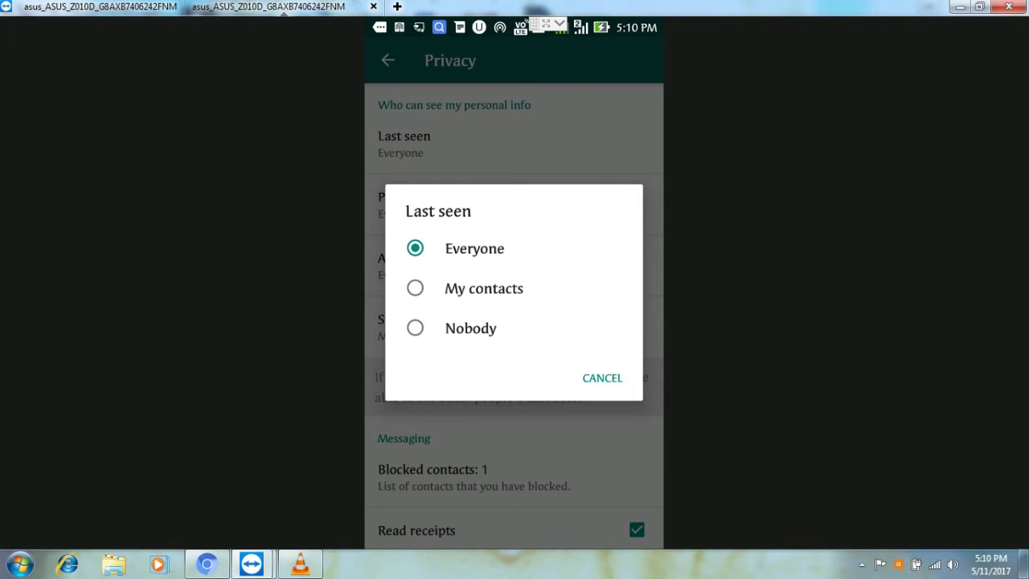
left_click(514, 328)
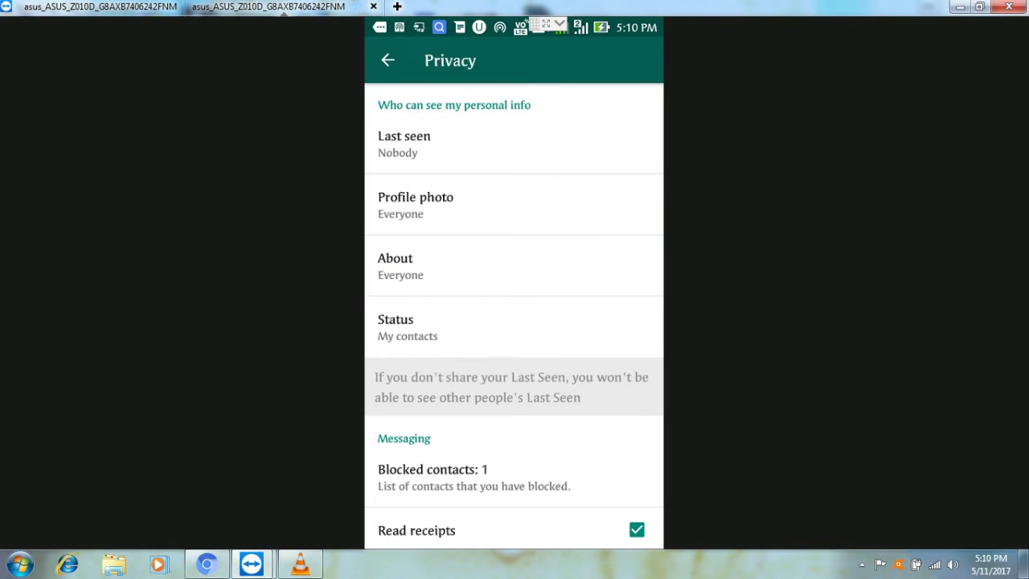
Set the Last seen visibility to Everyone and return to the main settings
left_click(575, 143)
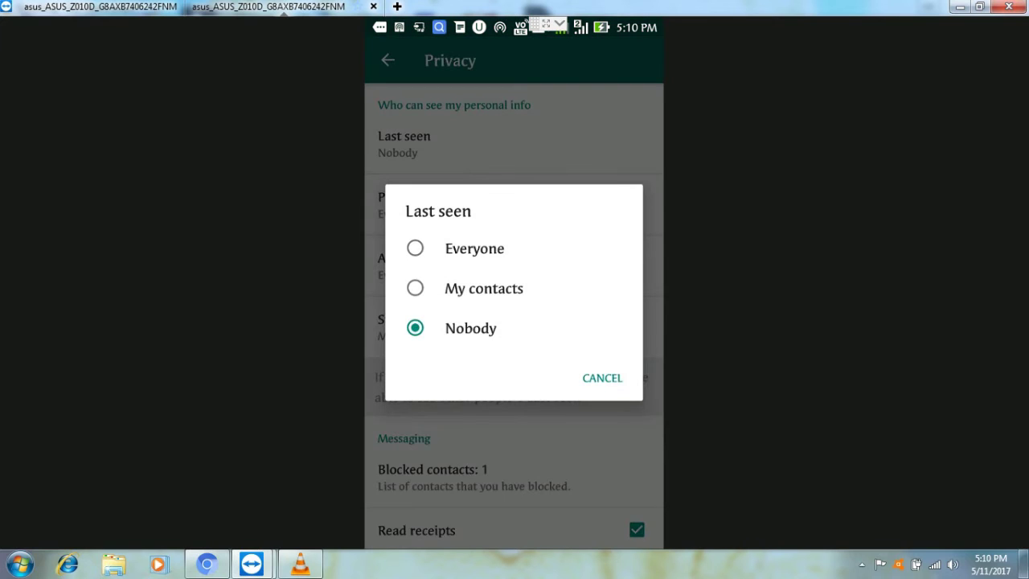
left_click(475, 247)
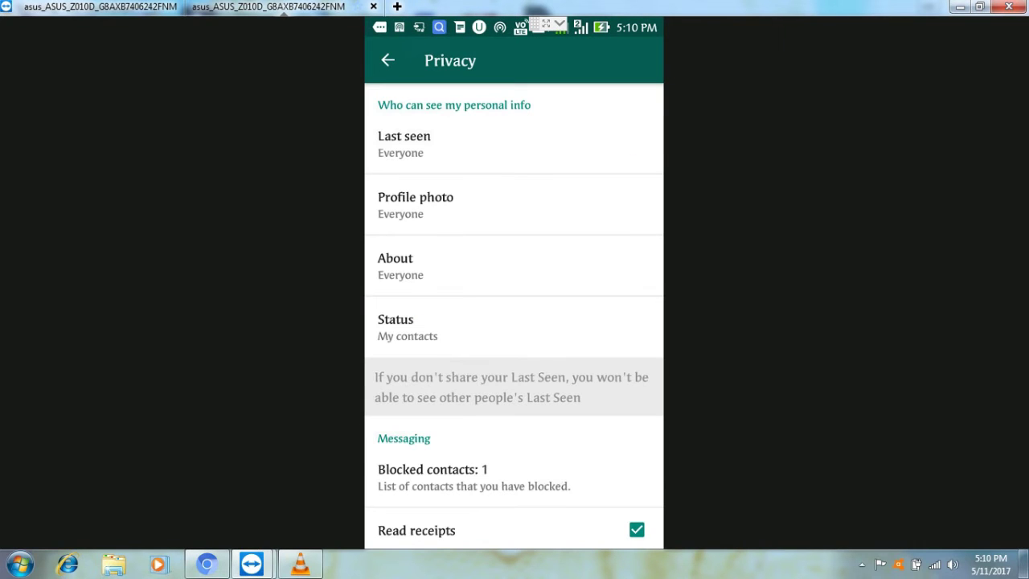
left_click(575, 143)
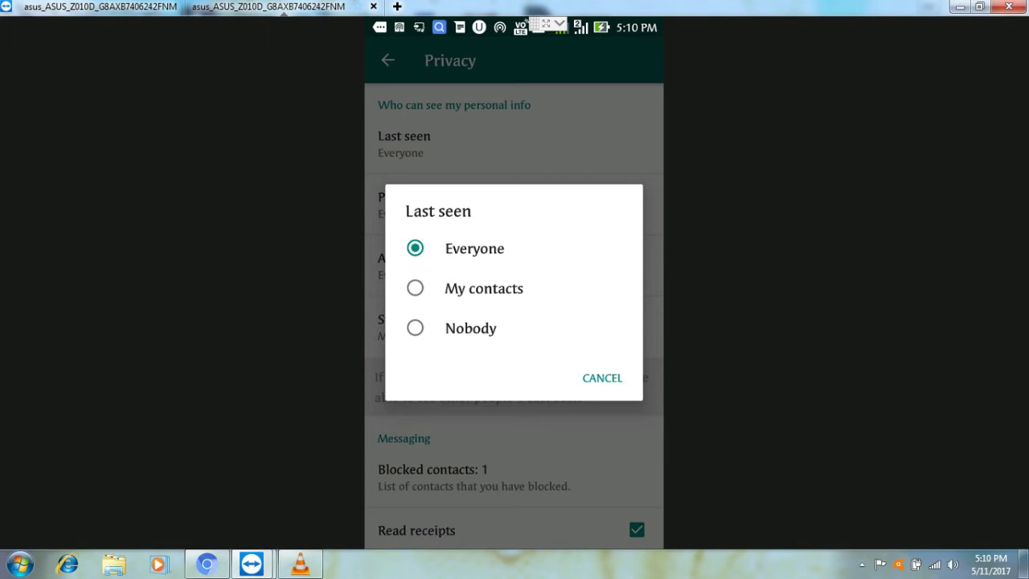
key("Escape")
key("Escape")
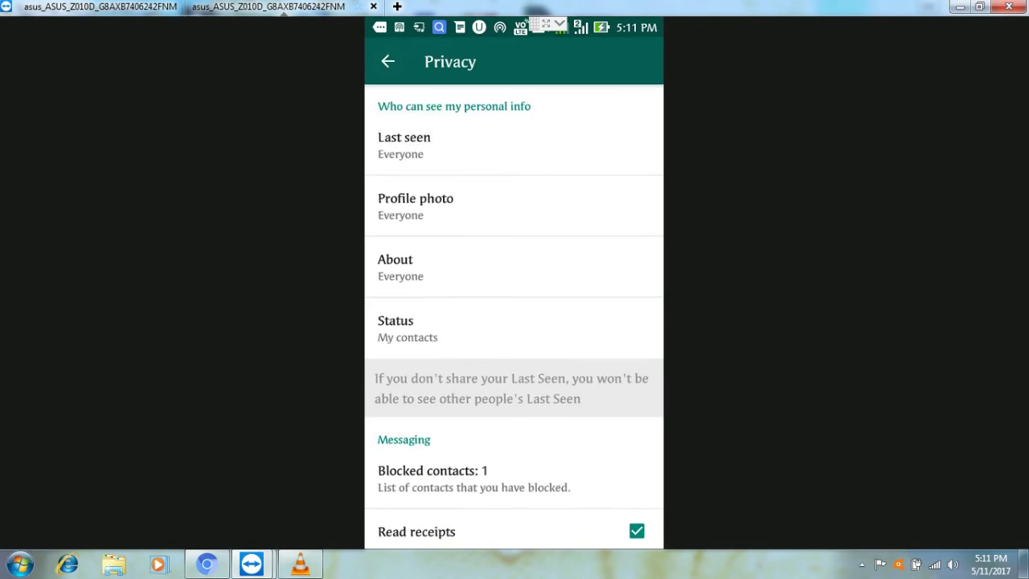
key("Escape")
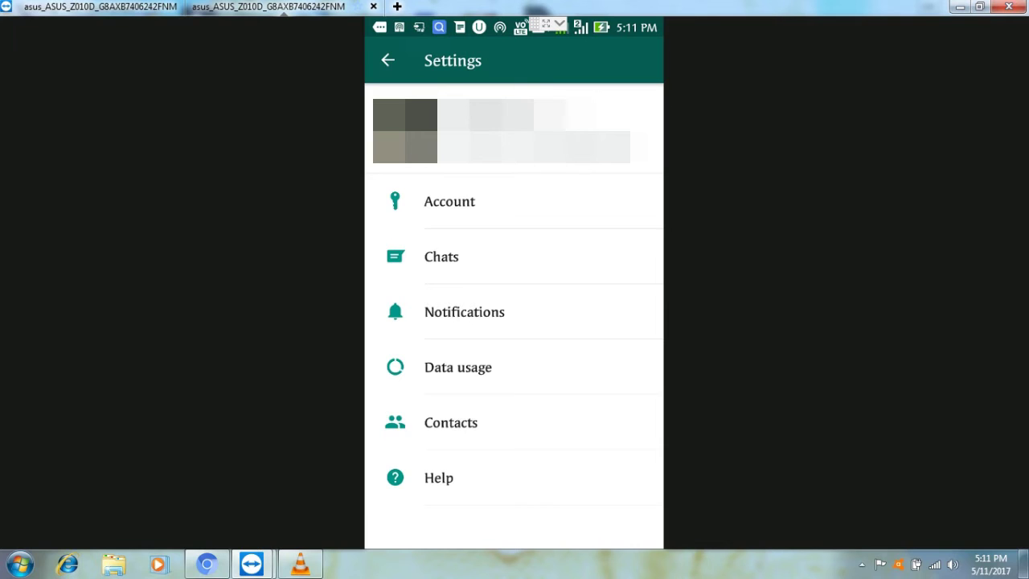
In the notification settings, set the message popup notification to Only when screen "on"
key("Escape")
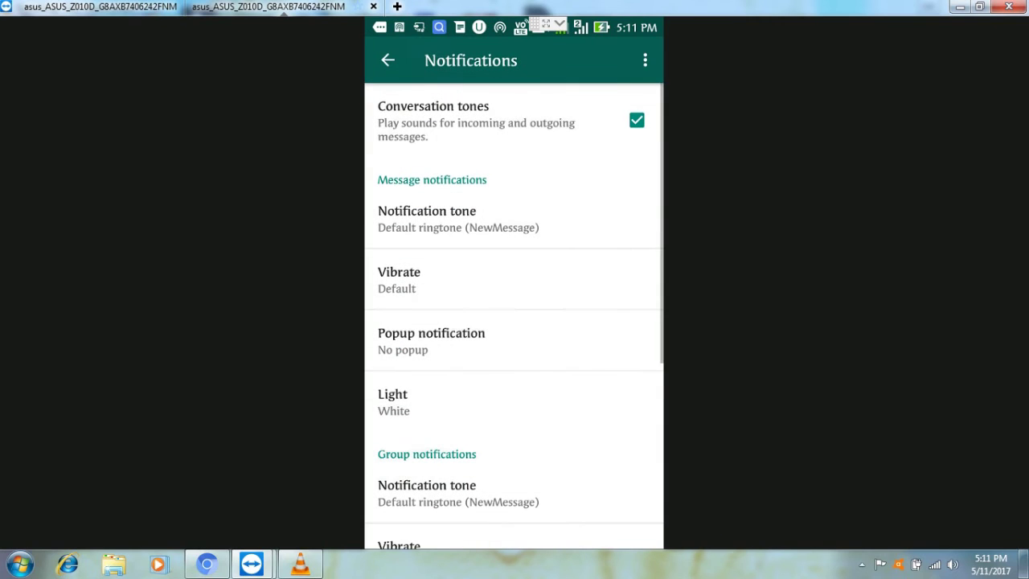
left_click(551, 338)
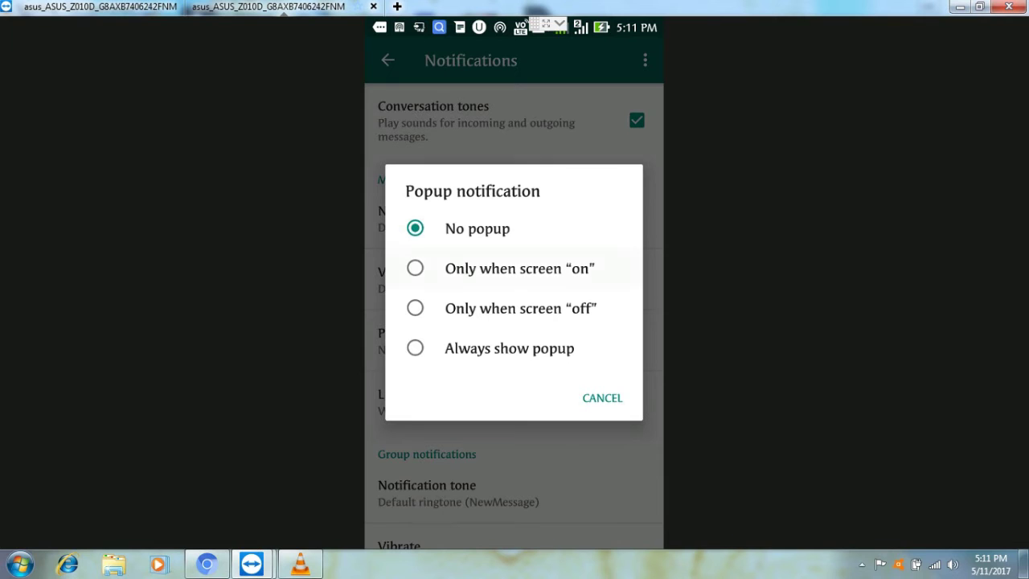
left_click(514, 268)
Set the message popup notification to No popup and return to the chat list
left_click(450, 340)
left_click(450, 228)
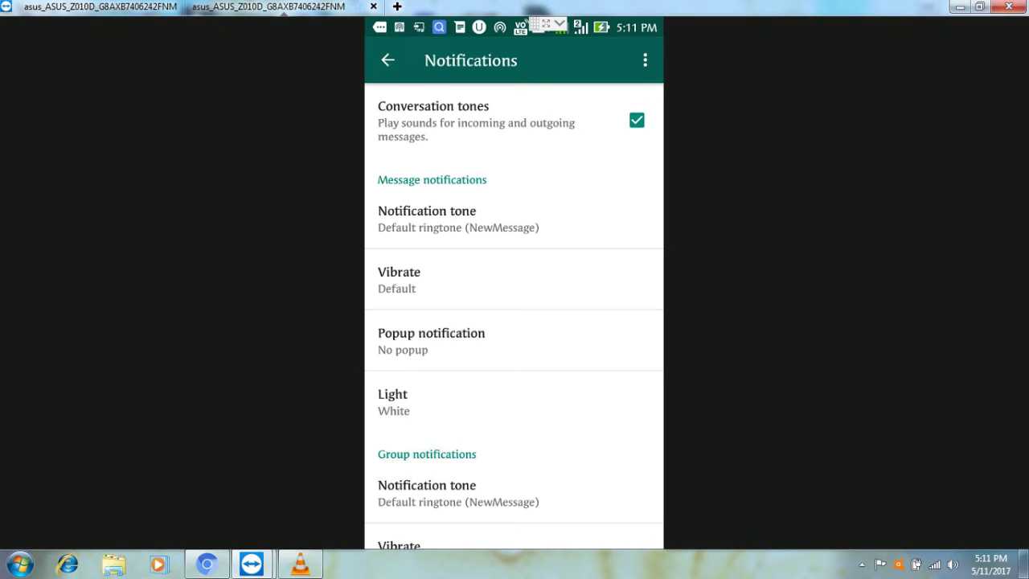
left_click(388, 60)
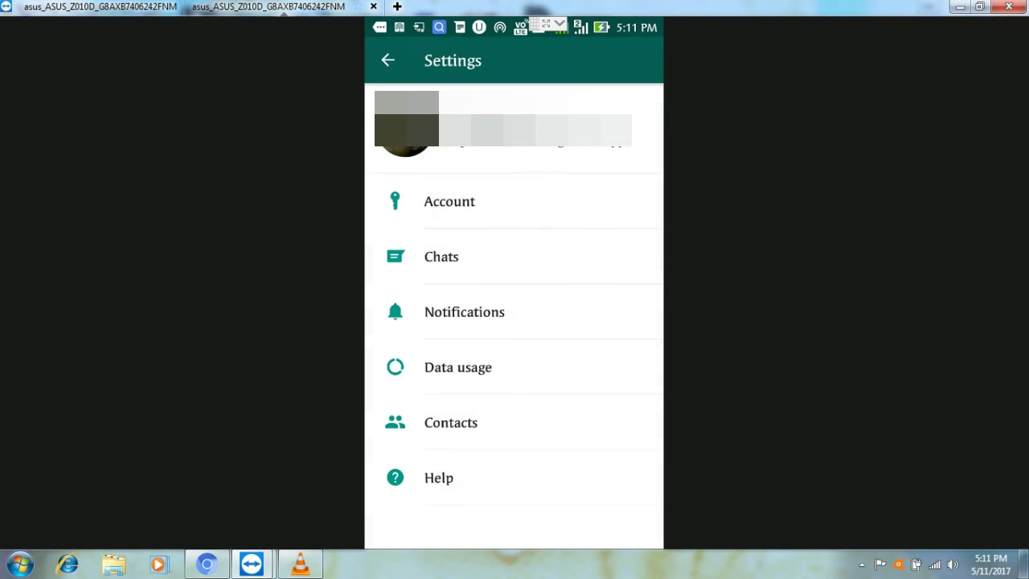
key("Escape")
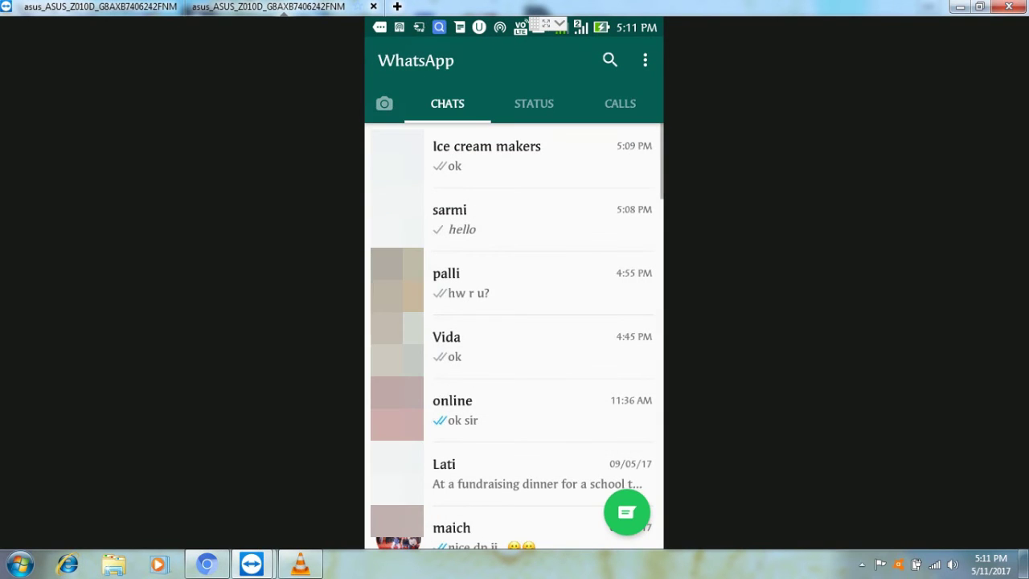
Open the Ice cream makers group chat and view its additional chat options
left_click(645, 61)
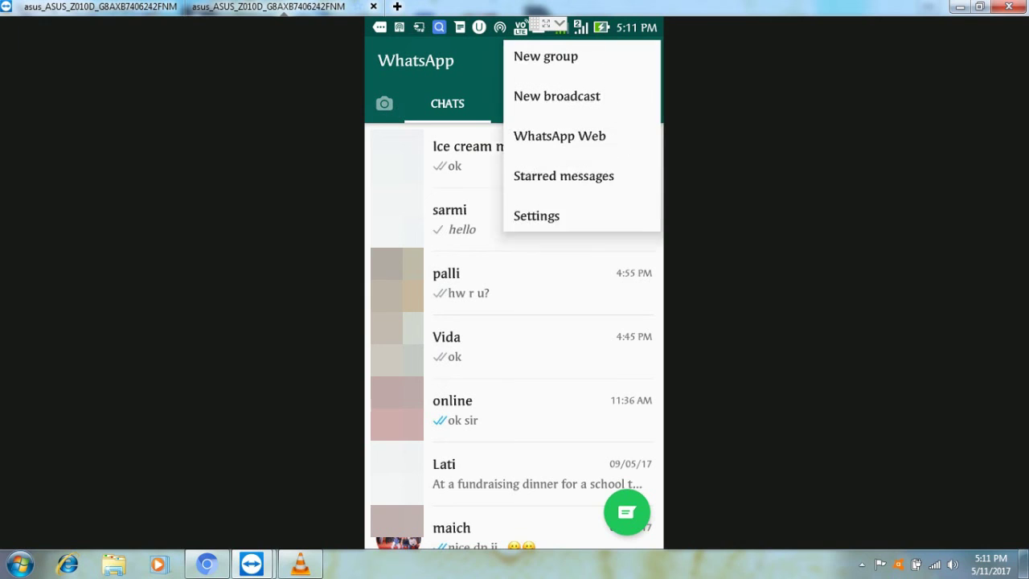
key("Escape")
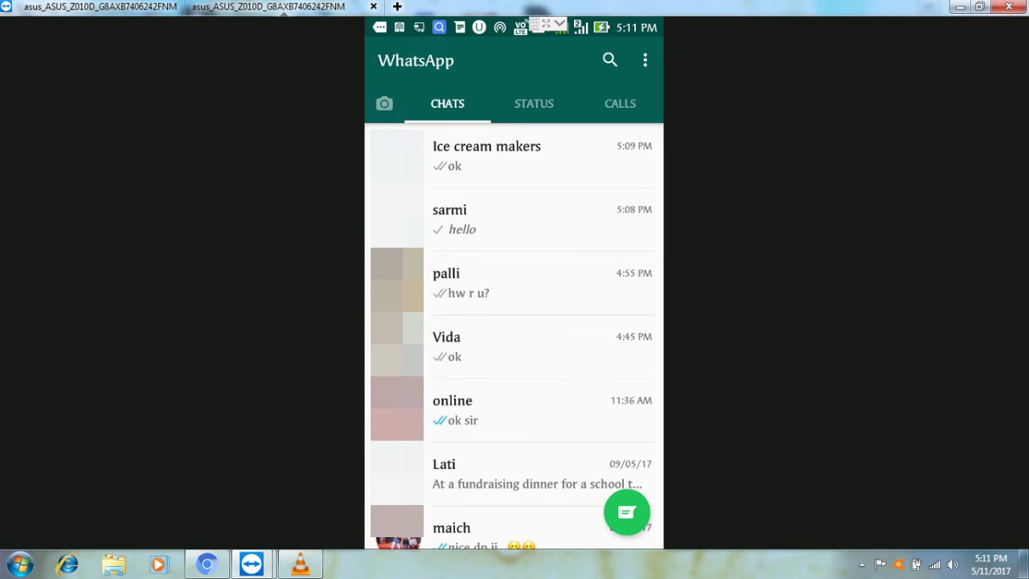
key("Return")
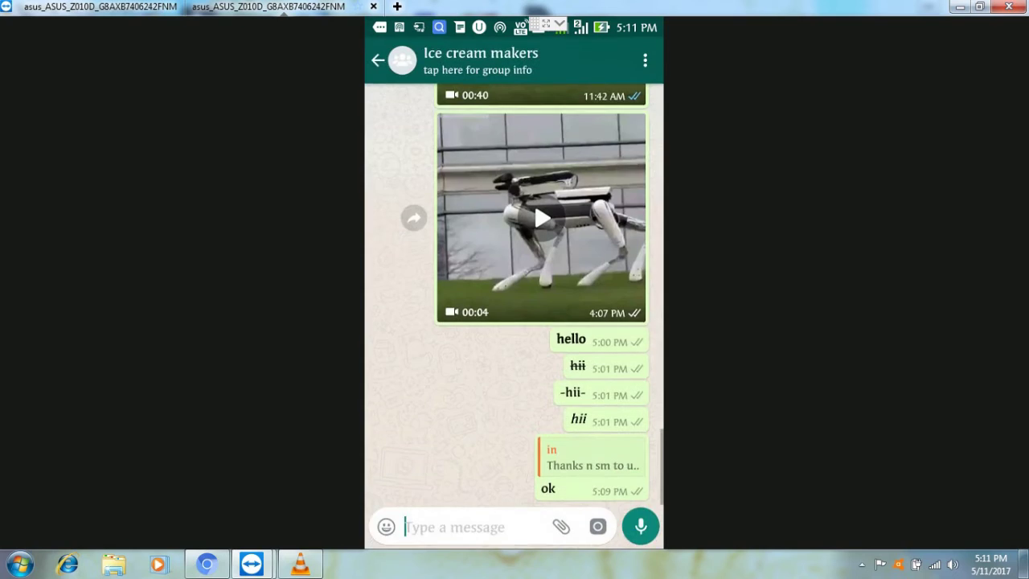
key("Menu")
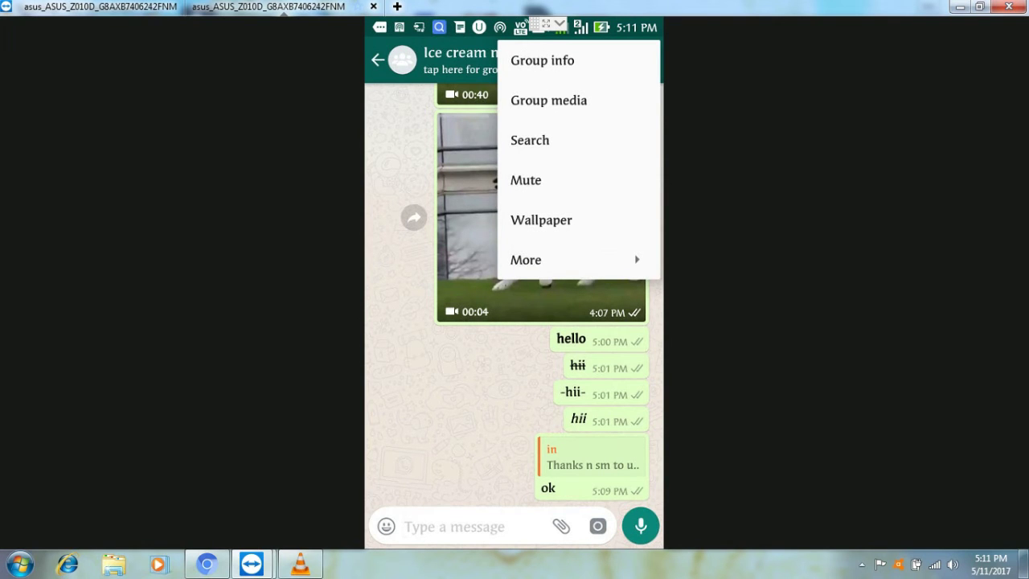
left_click(589, 259)
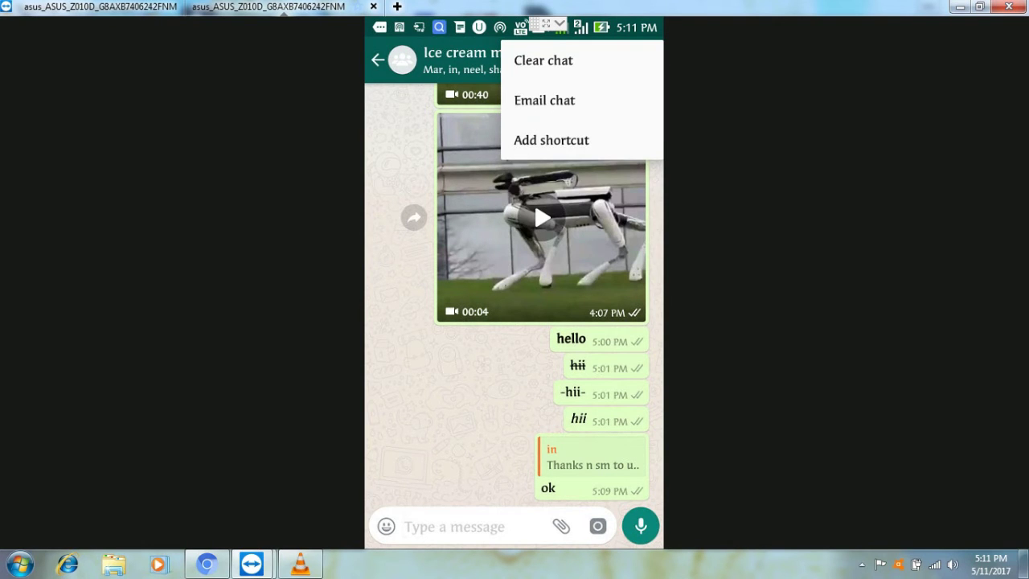
key("Escape")
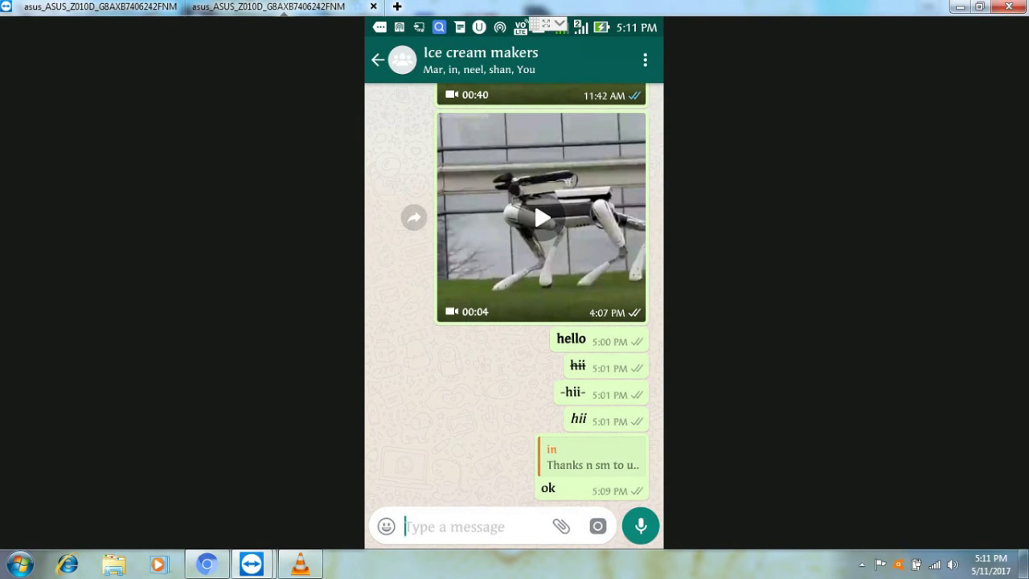
Browse the gallery to the All videos folder for attaching a video to the Ice cream makers group
left_click(561, 527)
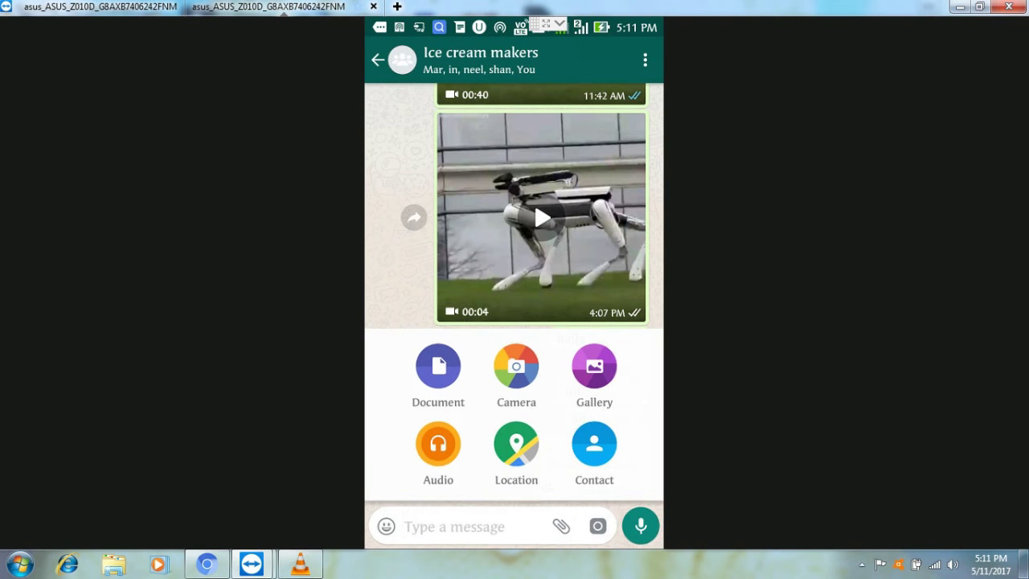
left_click(594, 366)
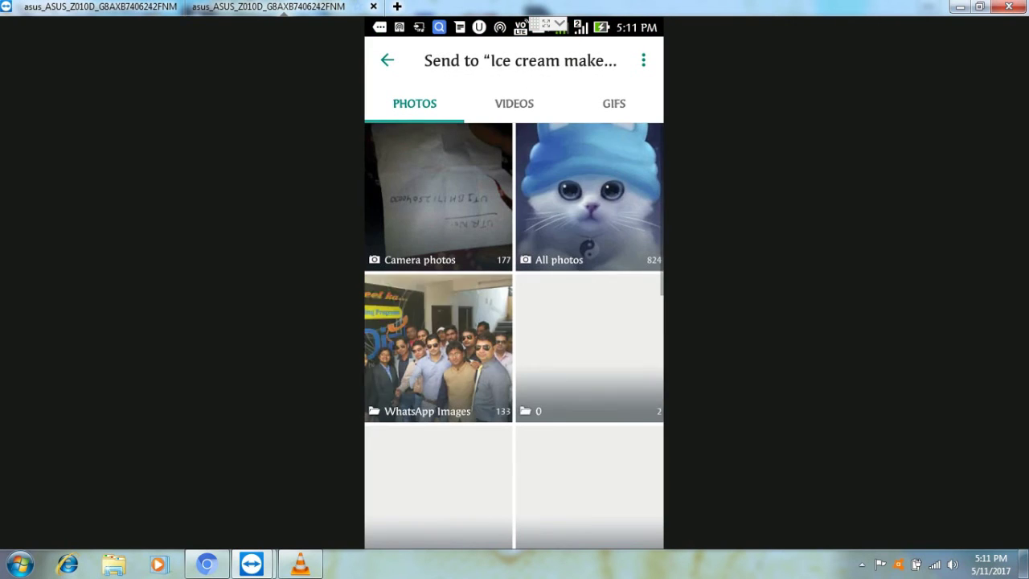
left_click(515, 104)
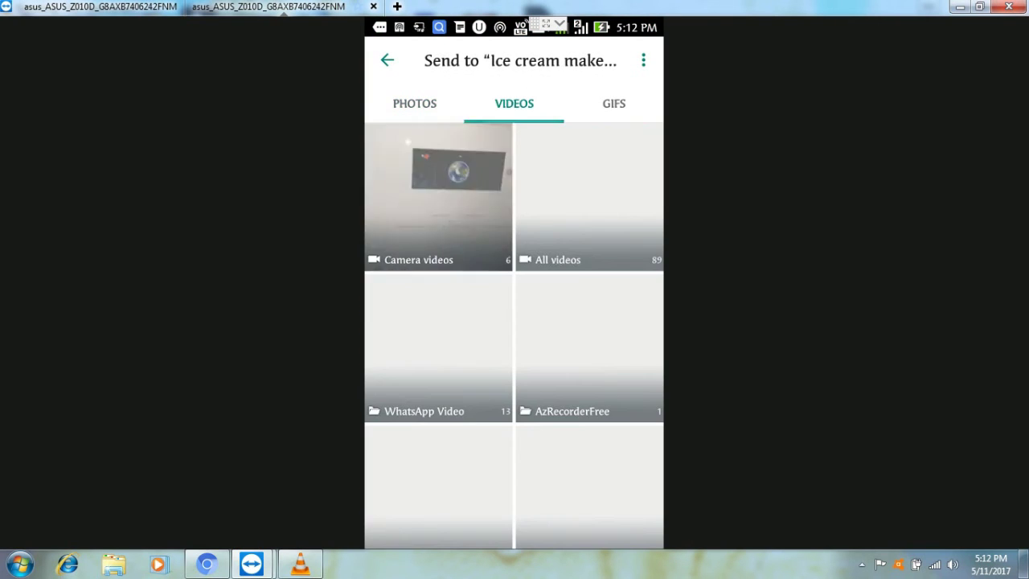
left_click(590, 198)
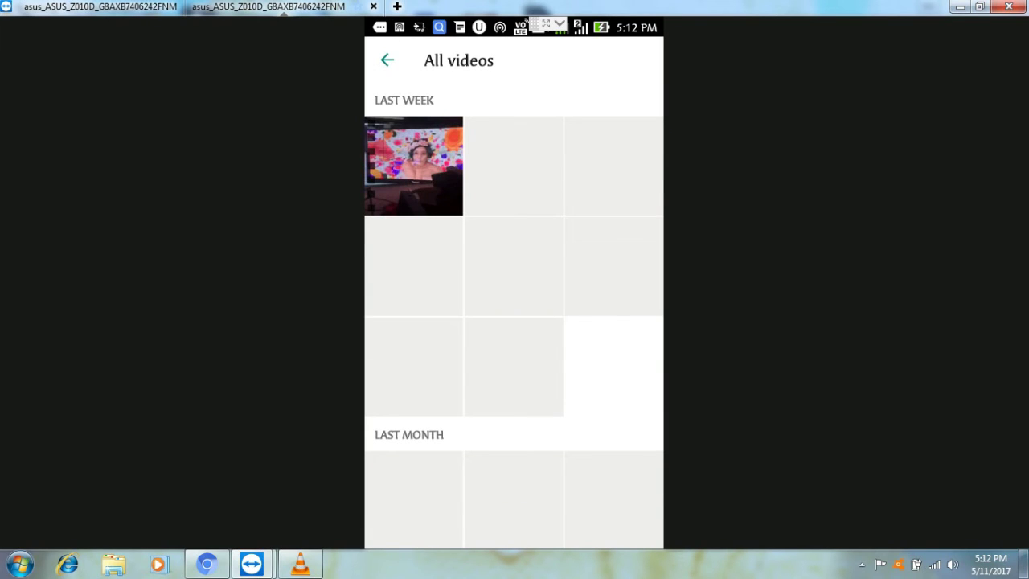
Choose the second video under Last week, trim it to 00:00 - 00:03 and switch it to GIF format
left_click(514, 167)
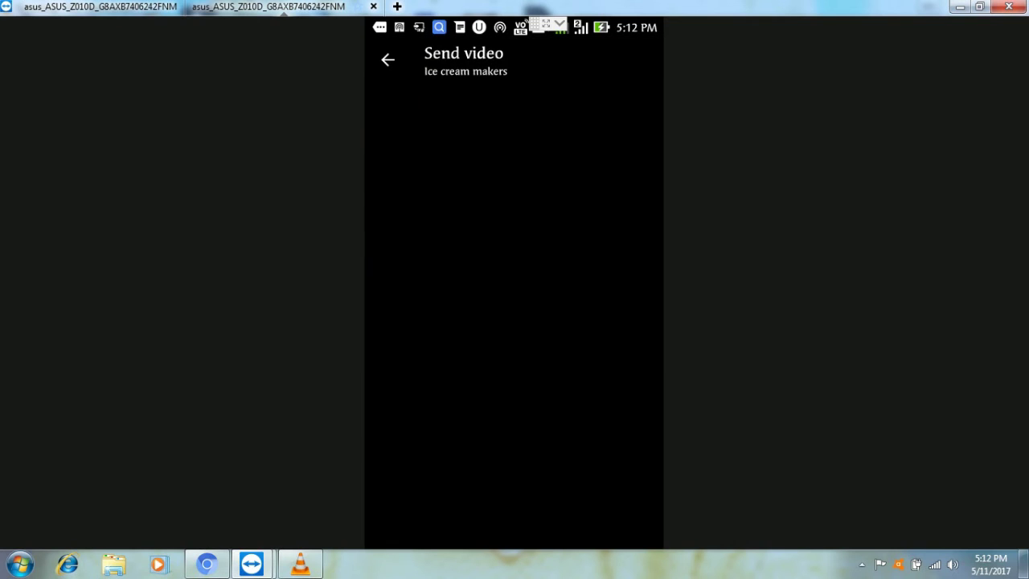
left_click_drag(649, 452, 410, 452)
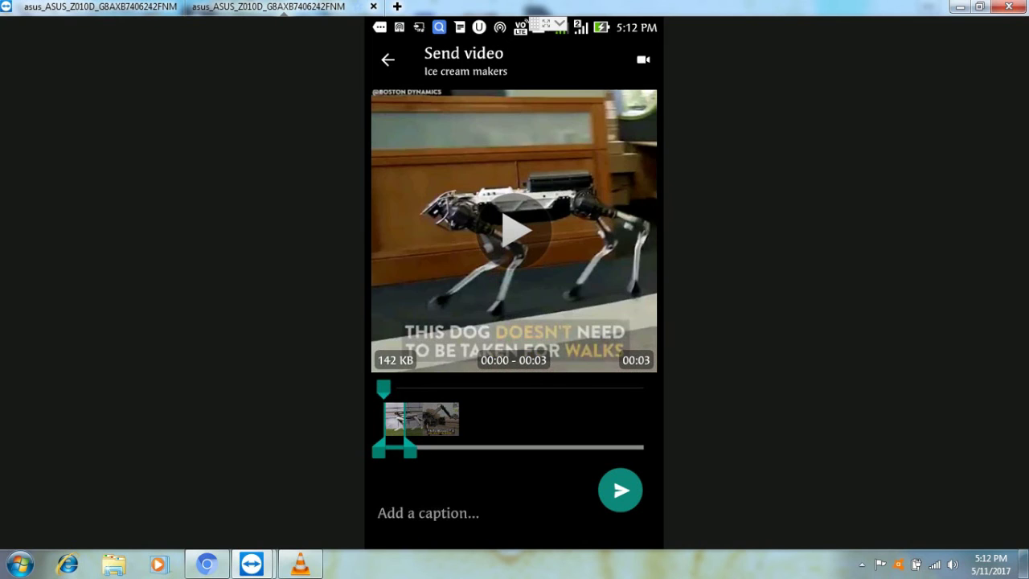
left_click(643, 60)
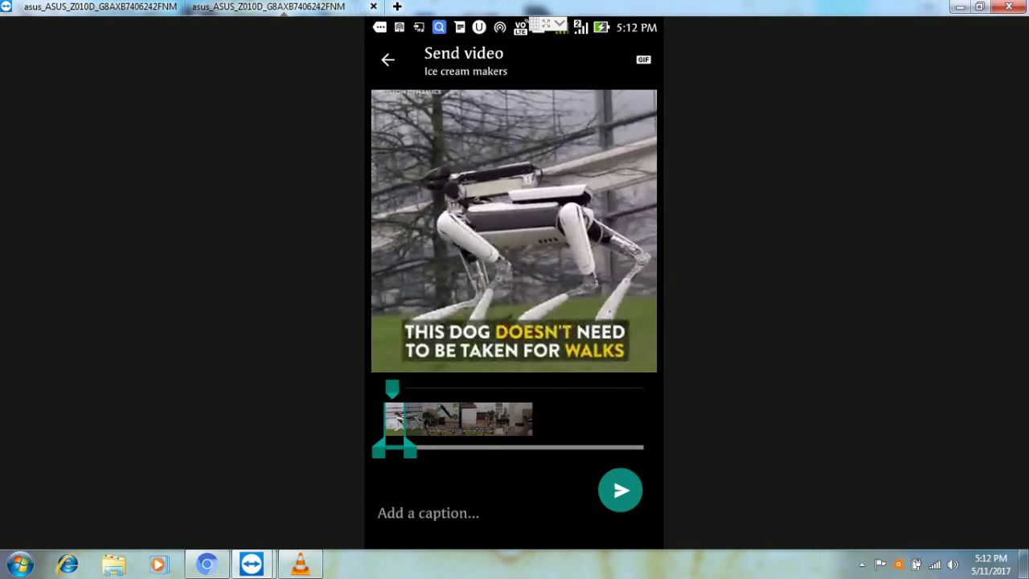
Add the caption "how is it???" to the GIF and send it to the group
left_click(428, 513)
type("hee")
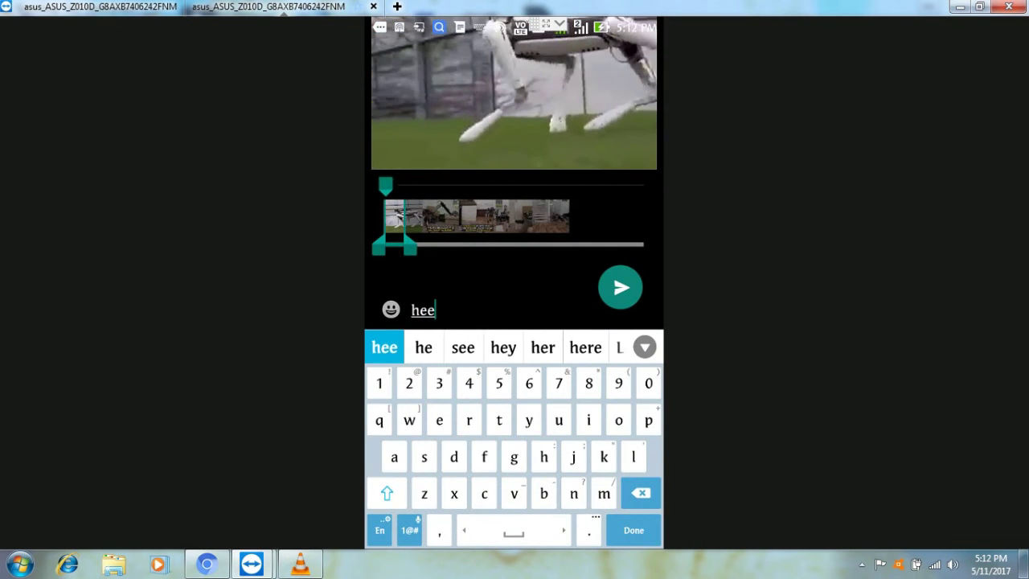
key("BackSpace")
key("BackSpace")
type("ow is ir")
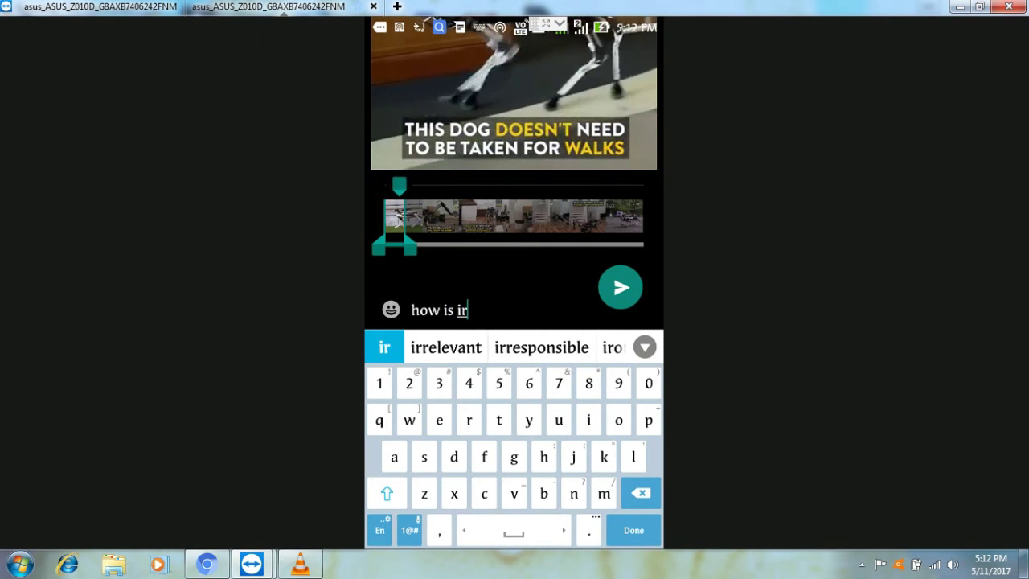
key("BackSpace")
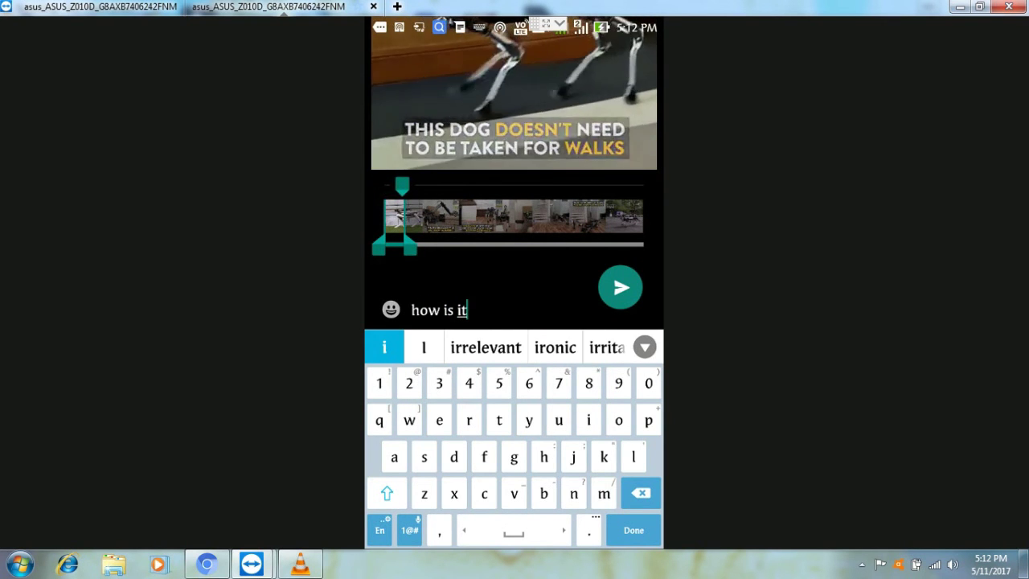
type("t???")
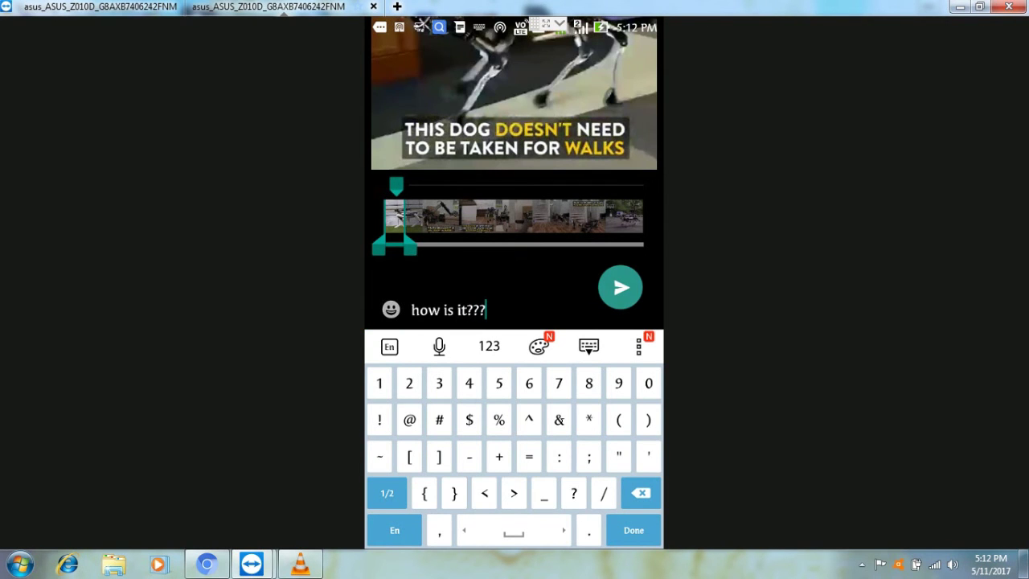
left_click(620, 287)
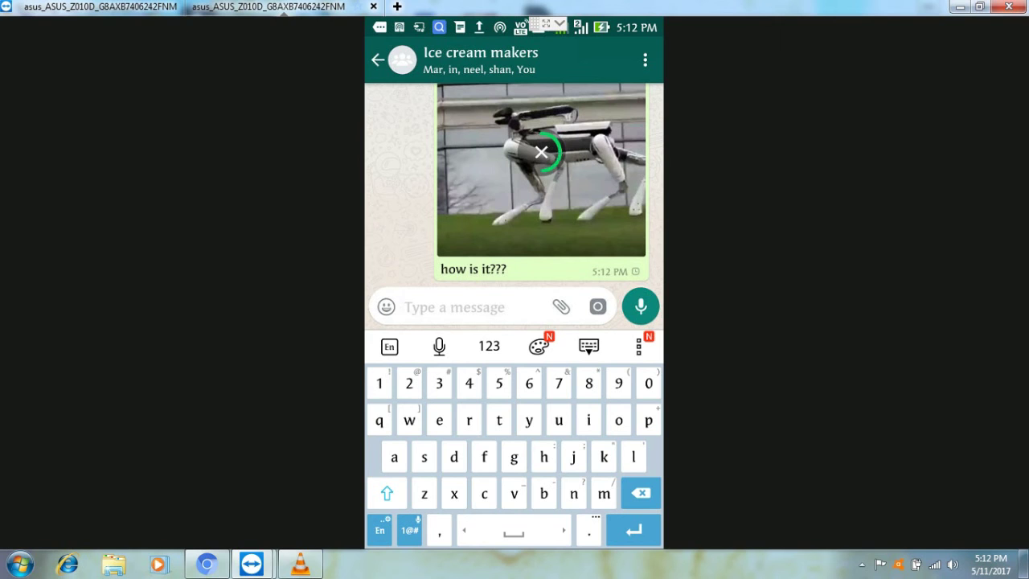
In the individual chat listed below the Ice cream makers group, attach the blue-hat cat picture from All photos
left_click(377, 60)
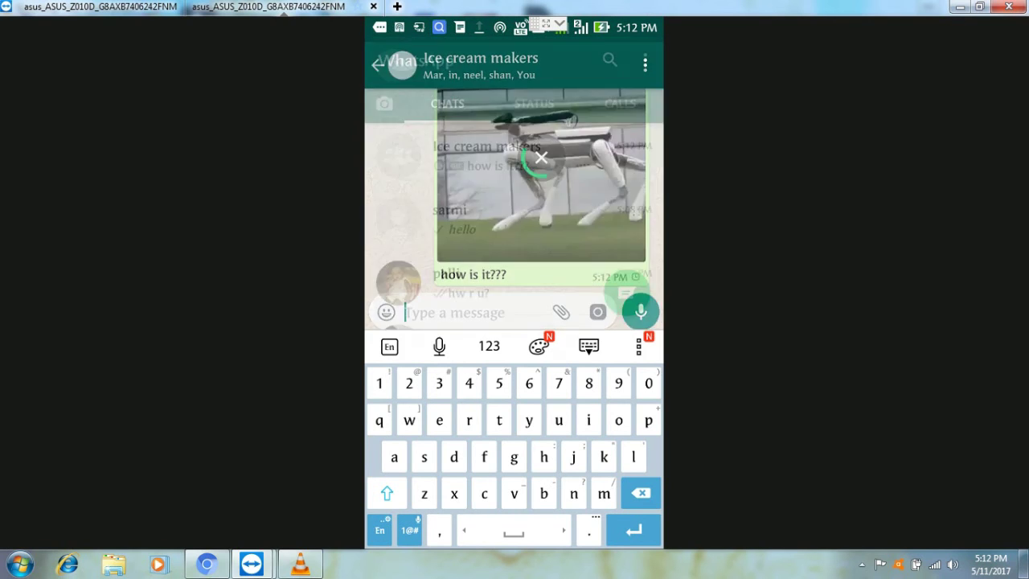
left_click(482, 219)
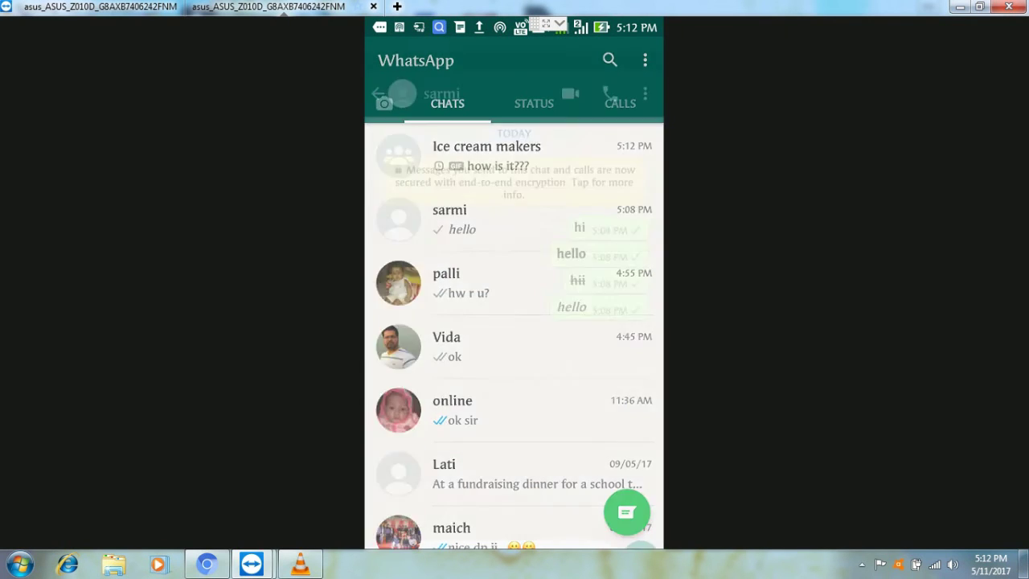
left_click(561, 526)
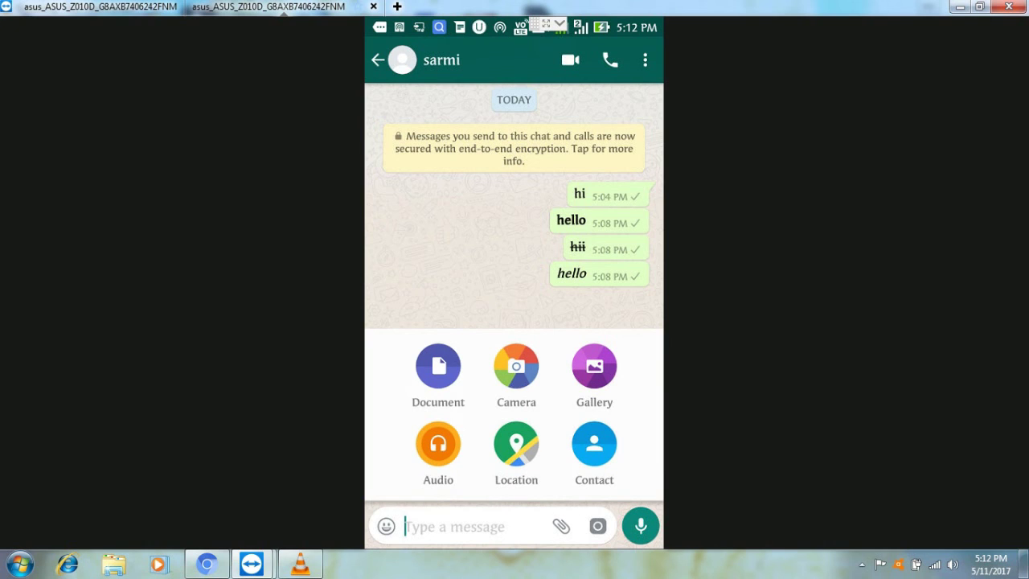
left_click(594, 366)
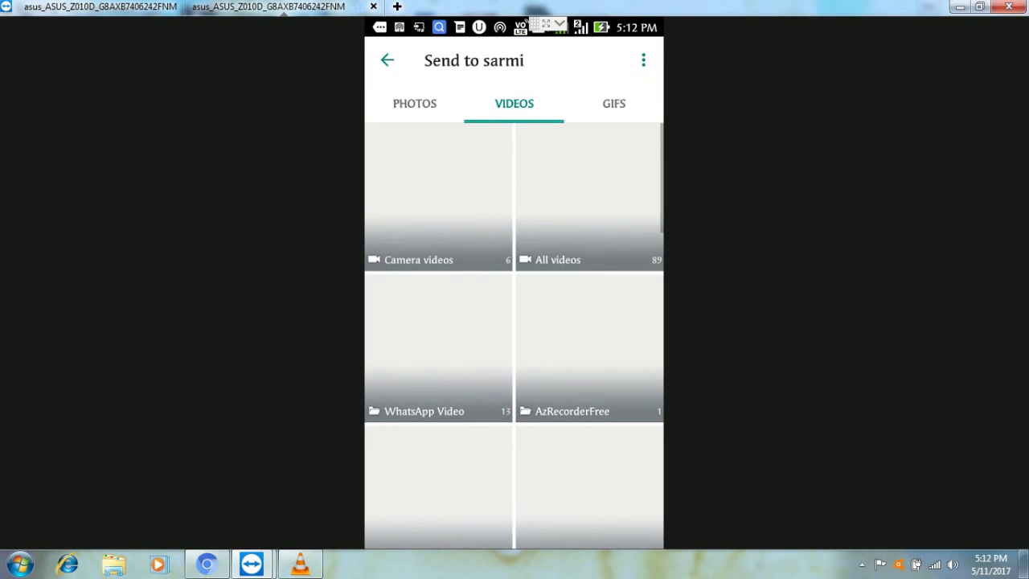
left_click(415, 104)
left_click(588, 198)
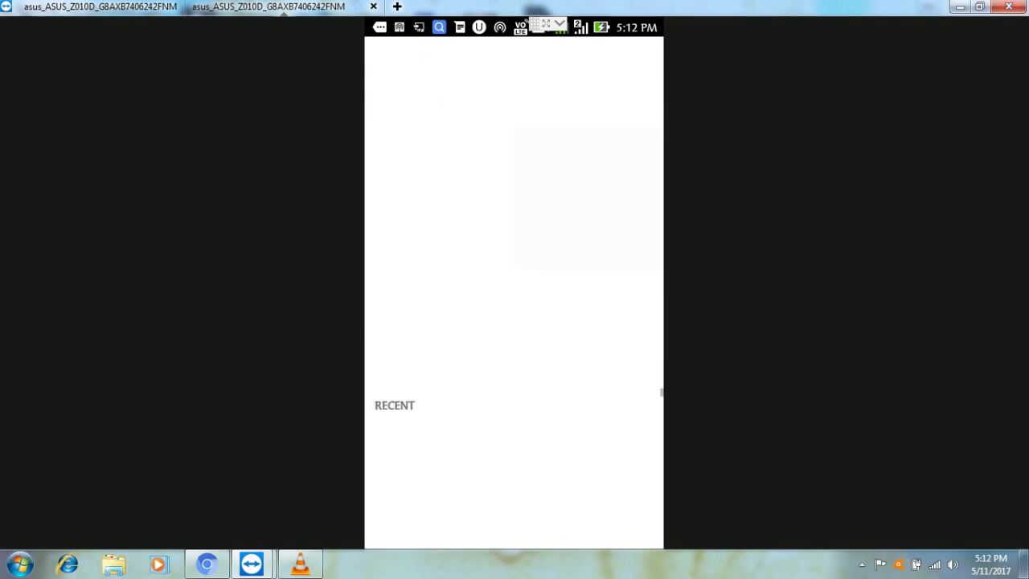
left_click(414, 166)
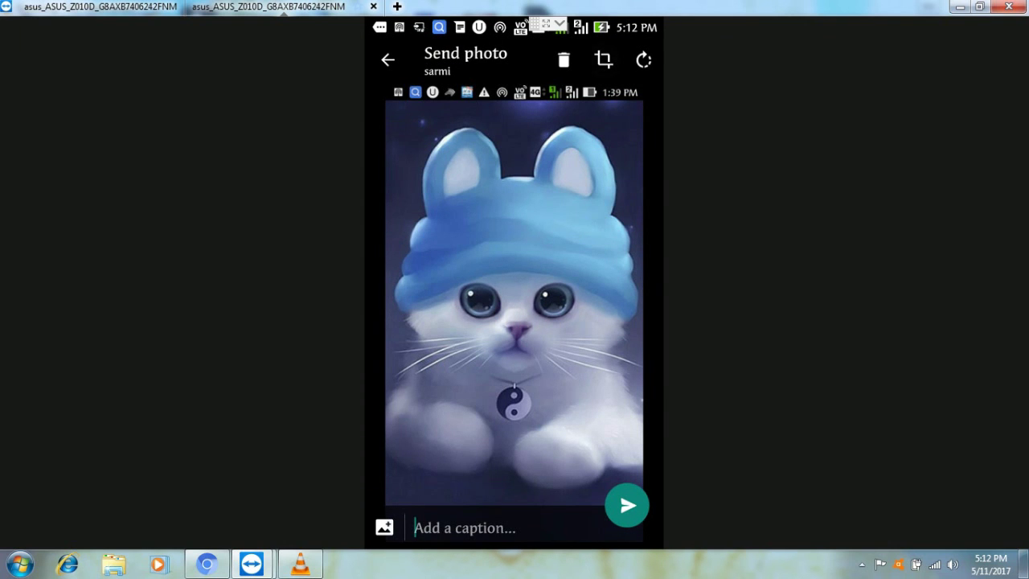
Apply a crop frame covering the whole cat photo and send it to the contact without a caption
left_click(603, 59)
mouse_move(642, 492)
left_mouse_down()
mouse_move(622, 426)
mouse_move(613, 234)
mouse_move(613, 392)
mouse_move(643, 493)
left_mouse_up()
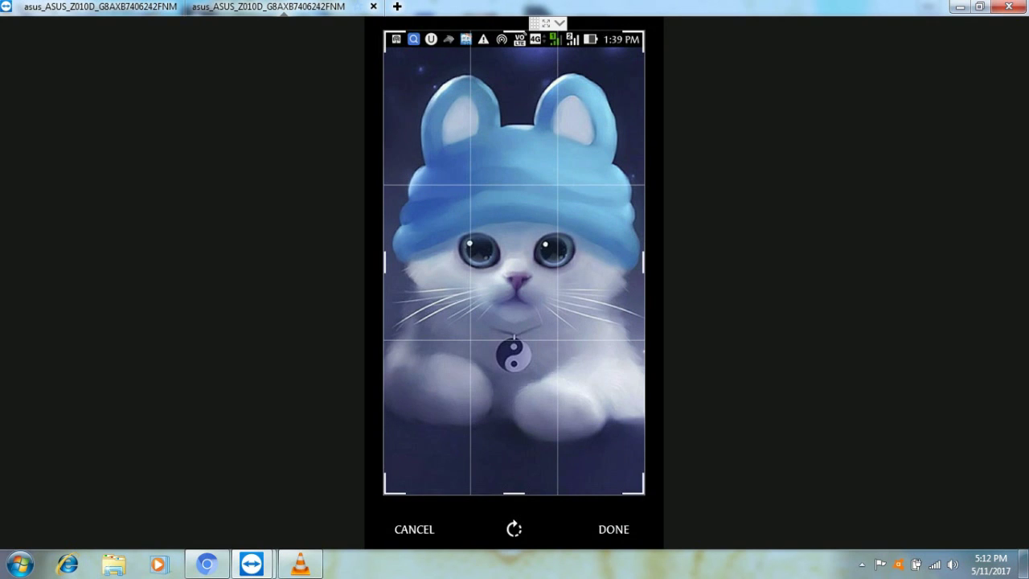
left_click(613, 529)
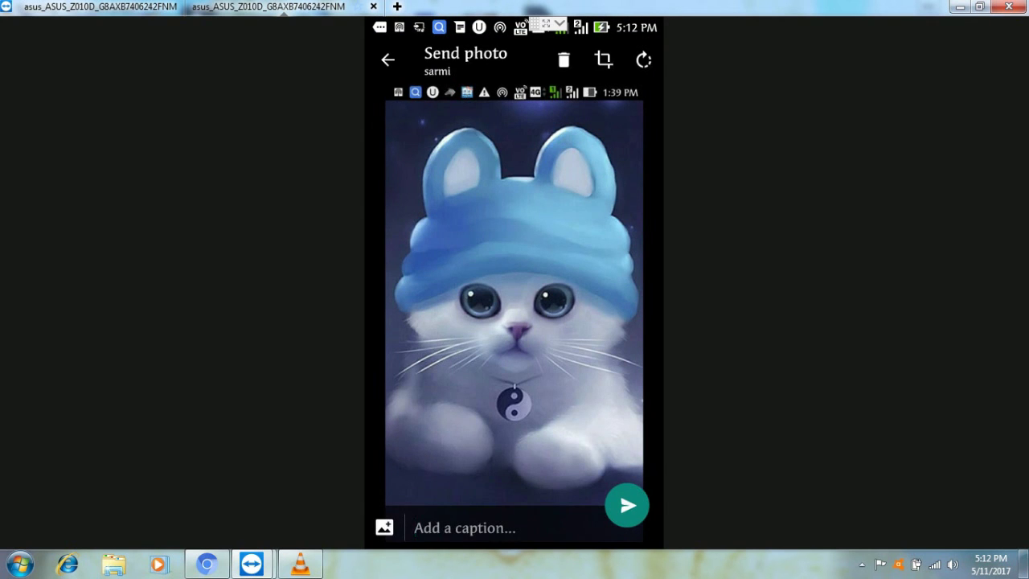
left_click(627, 505)
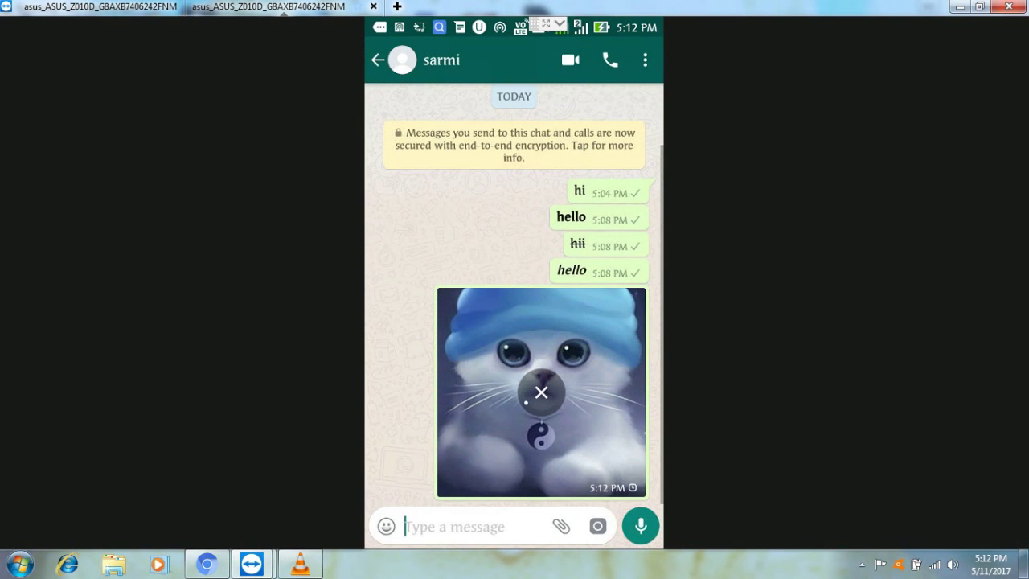